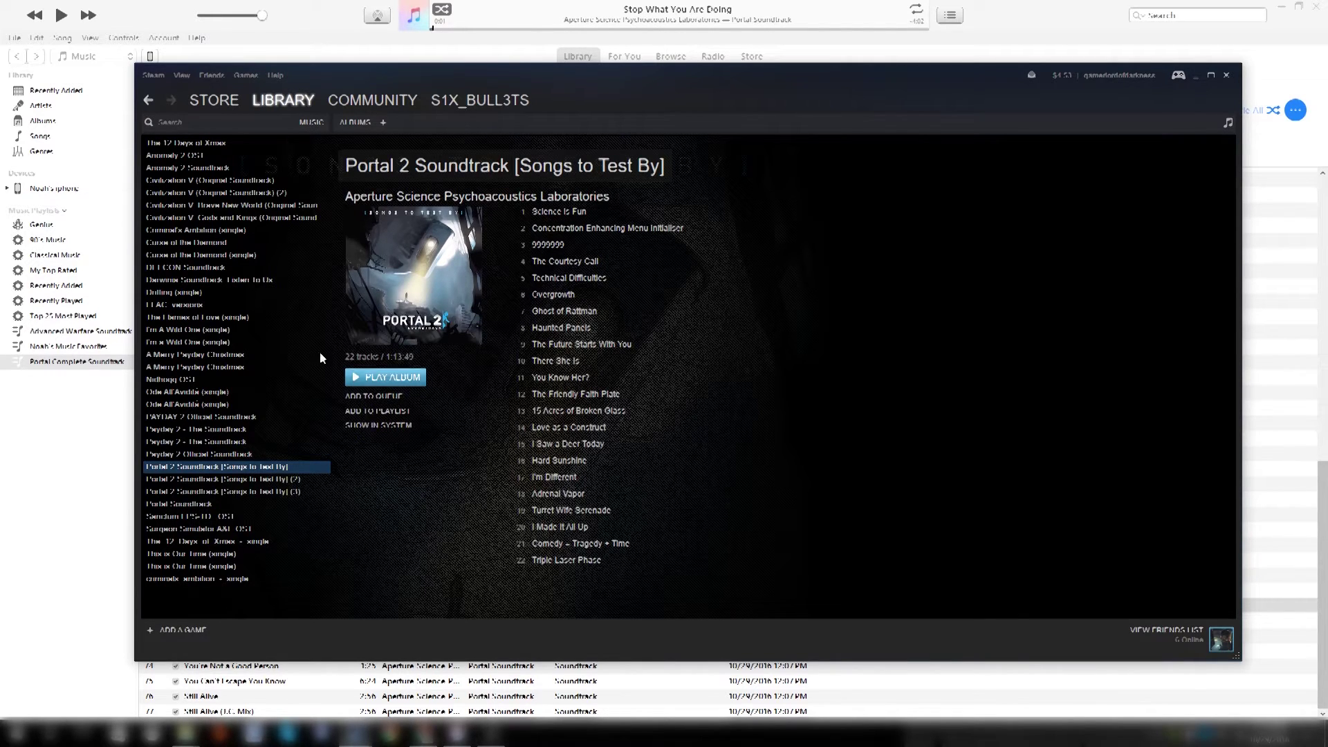
- Open the music section of the Steam library and shift the Steam window slightly
mouse_move(279, 107)
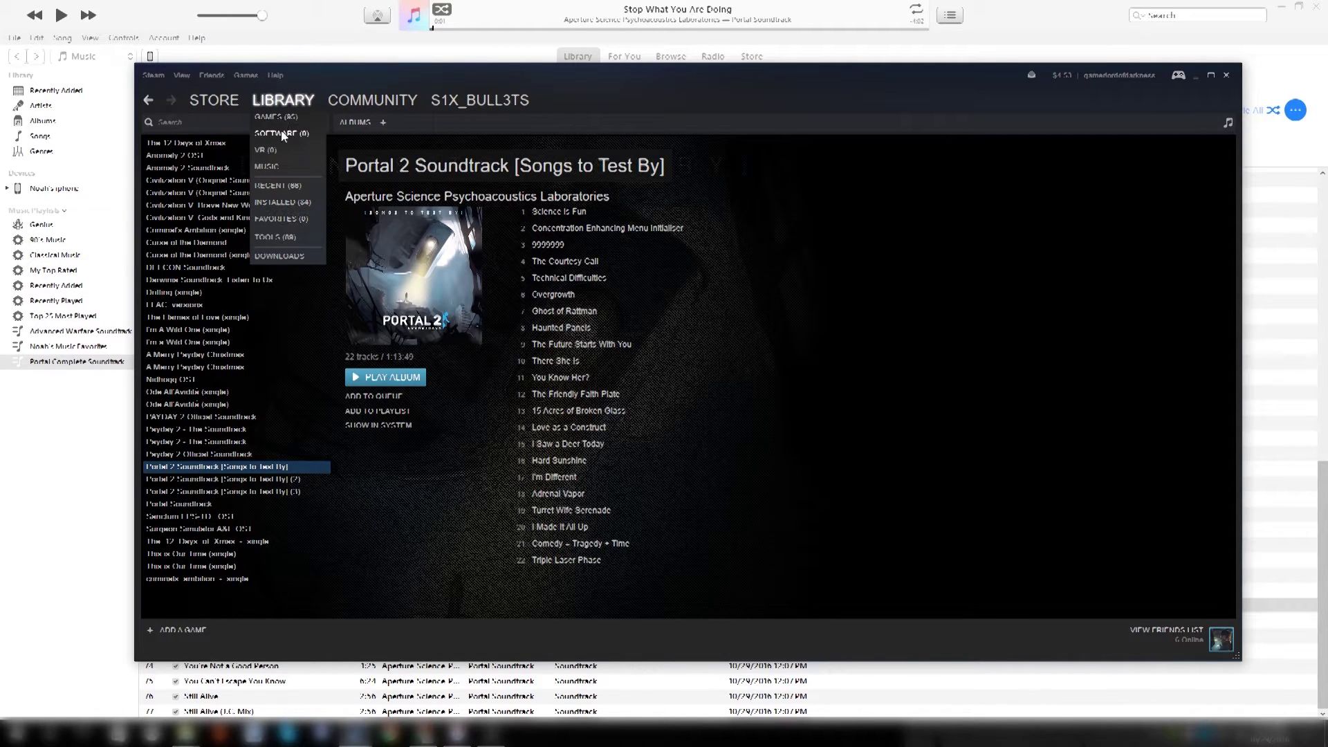
click(270, 167)
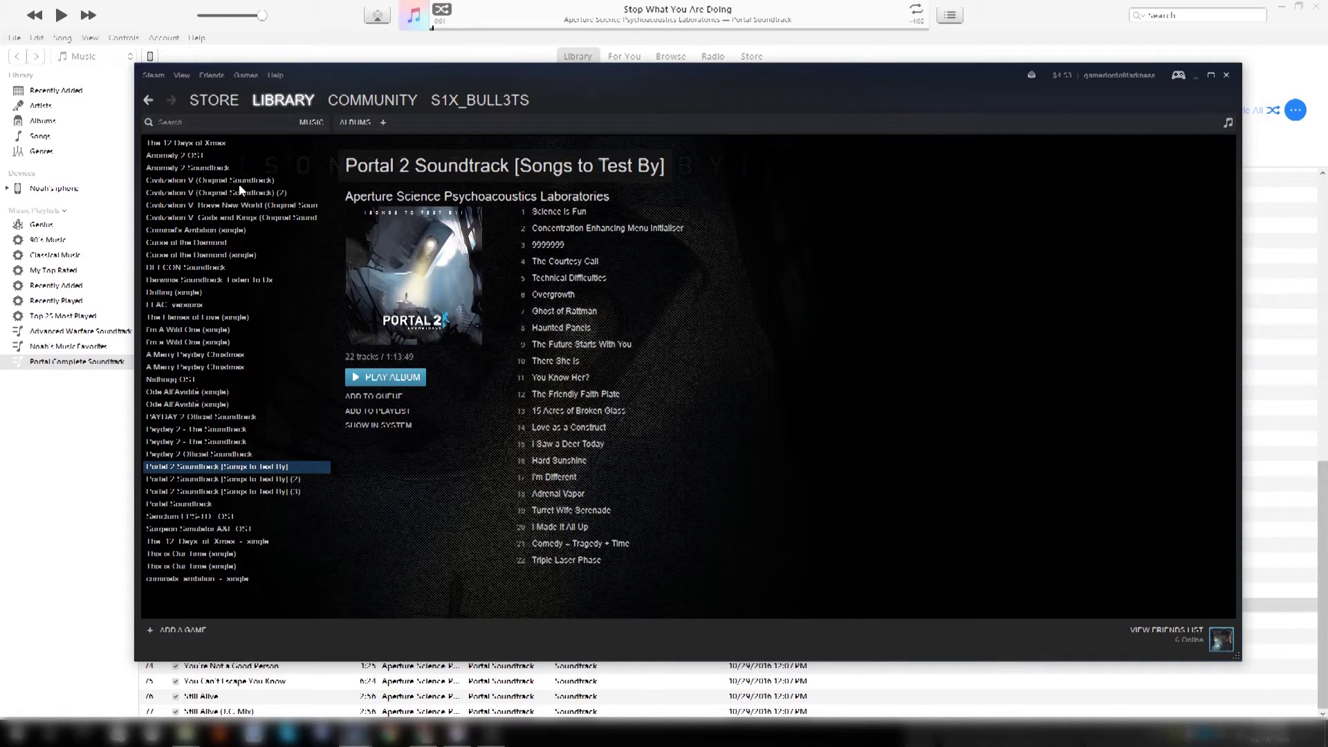
drag(689, 104, 655, 127)
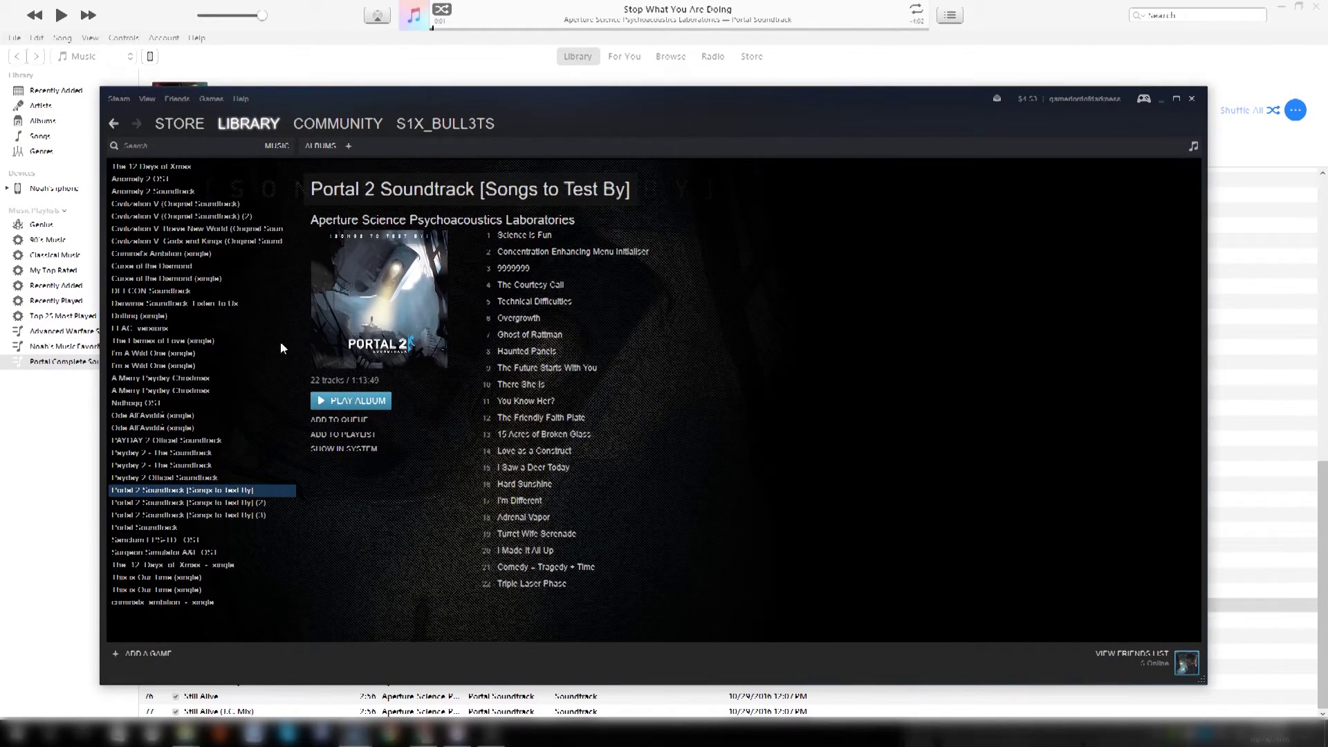
- Switch to iTunes and look through the Portal Complete Soundtrack playlist from its first to its last songs
click(341, 33)
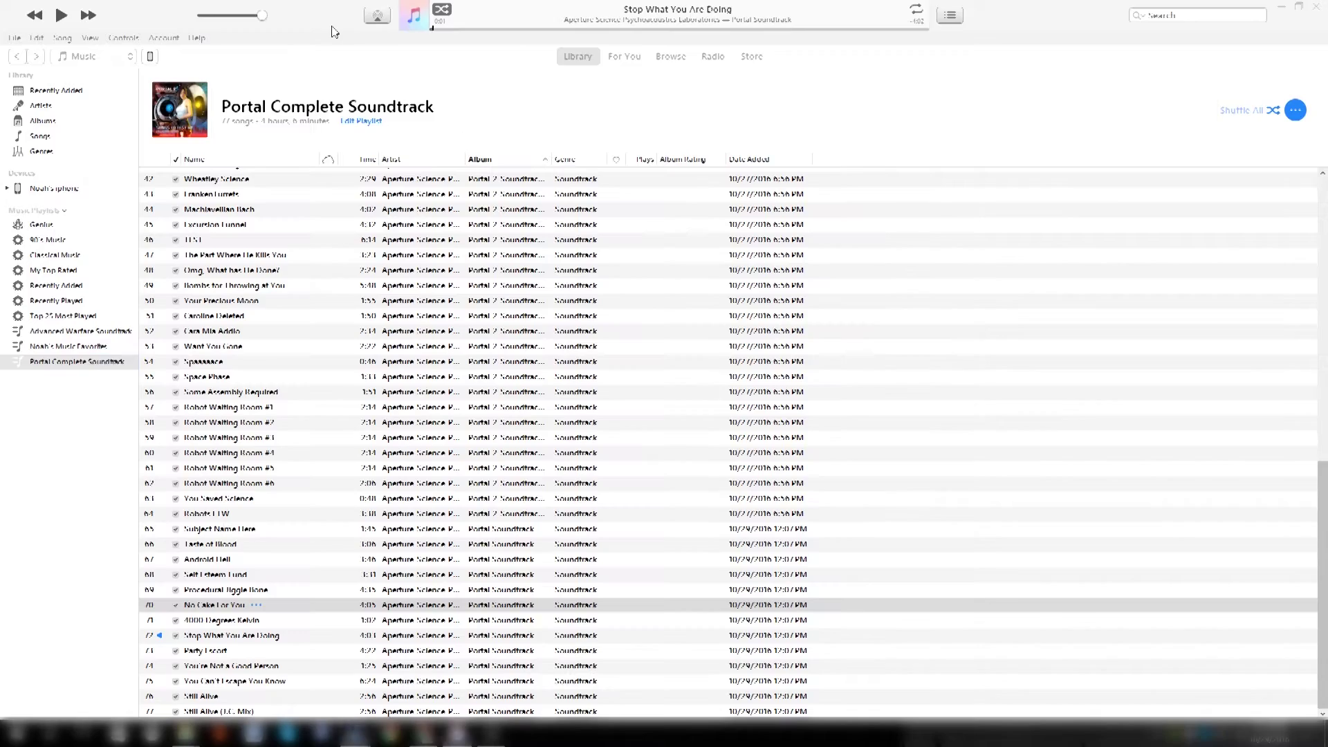
scroll(380, 488, up, 5)
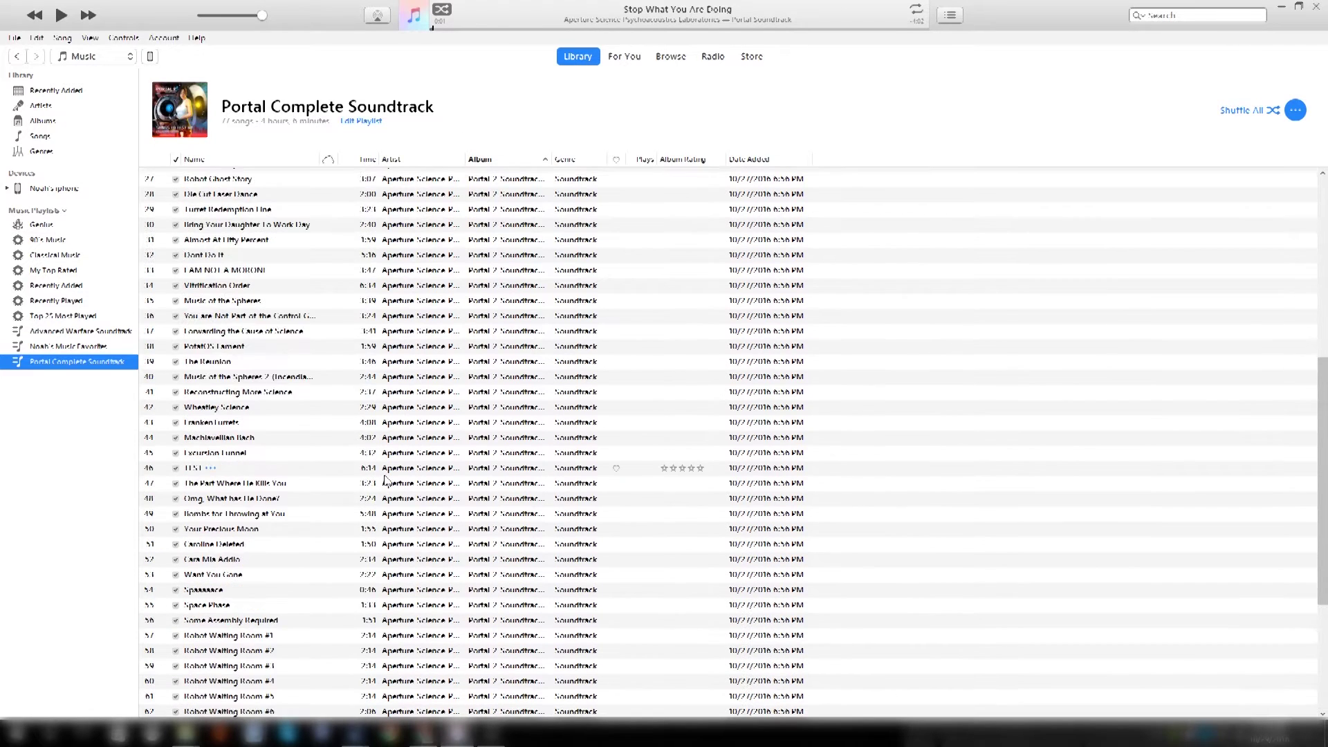
scroll(387, 471, up, 9)
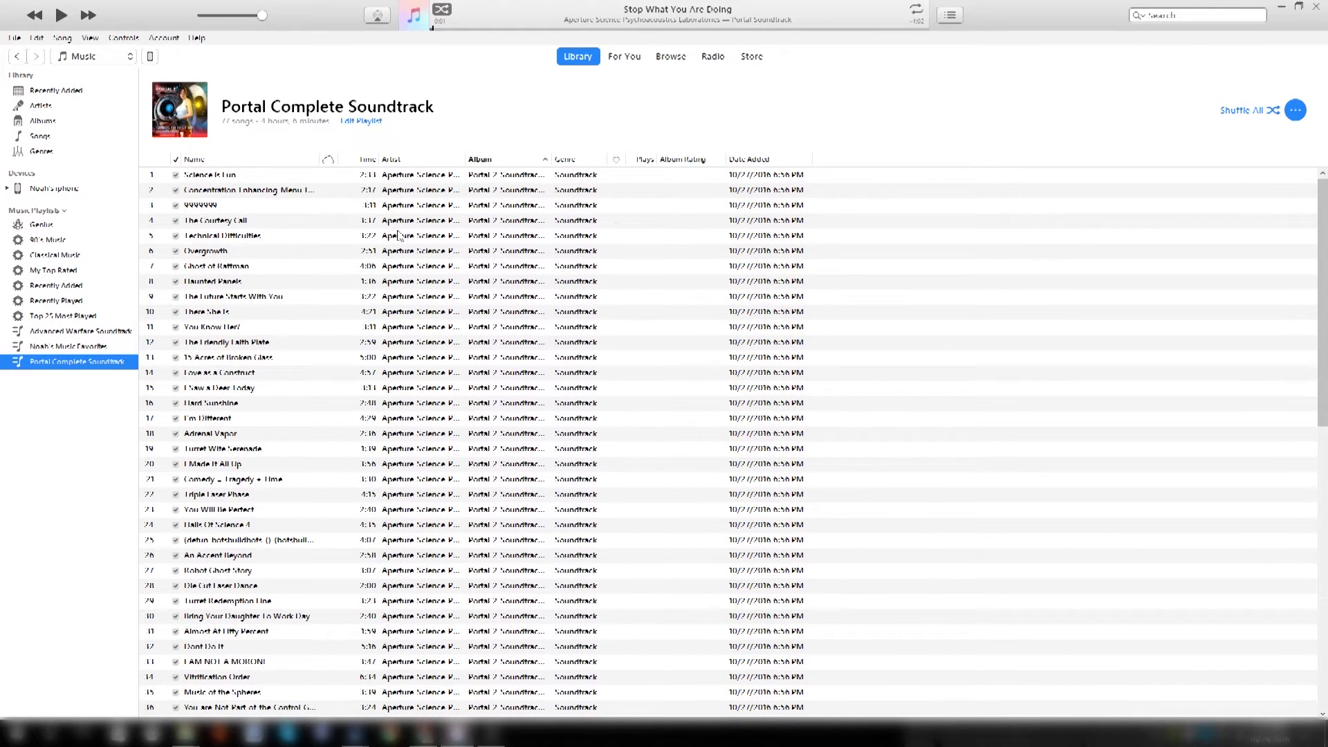
scroll(392, 456, down, 13)
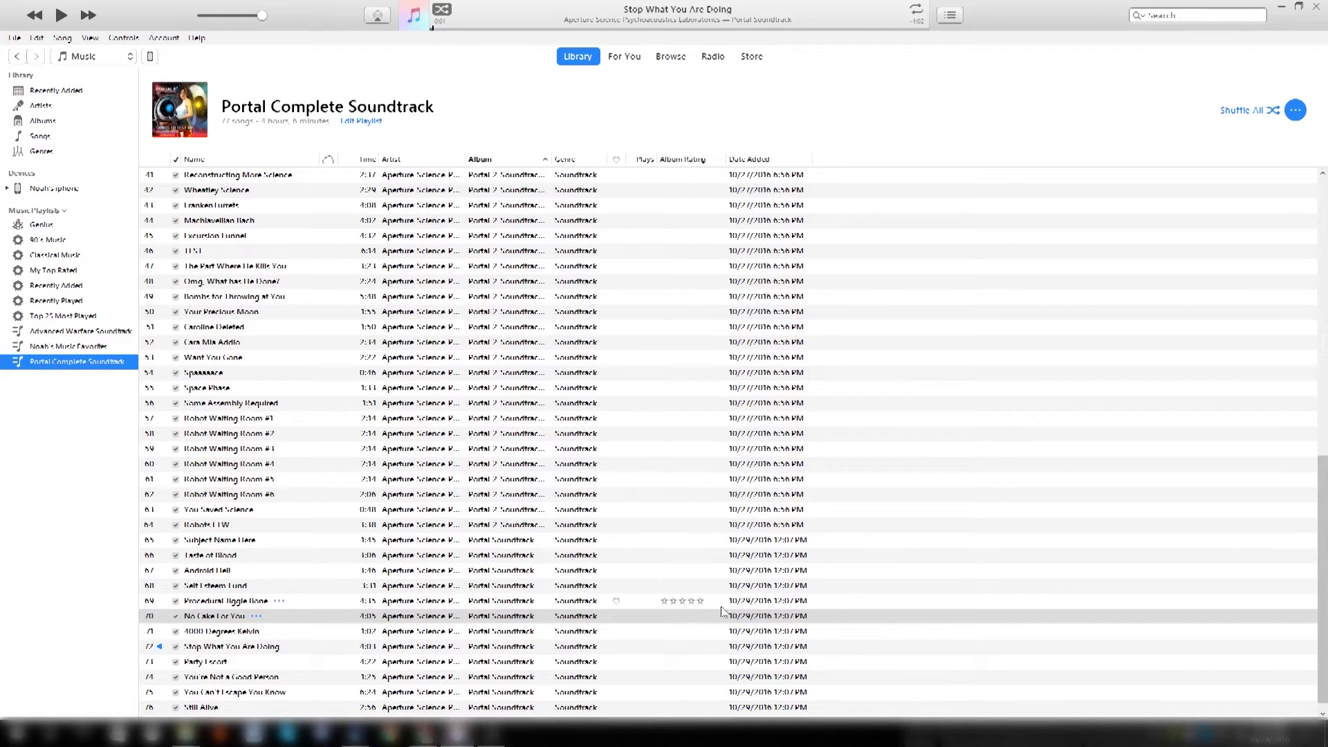
scroll(565, 364, up, 5)
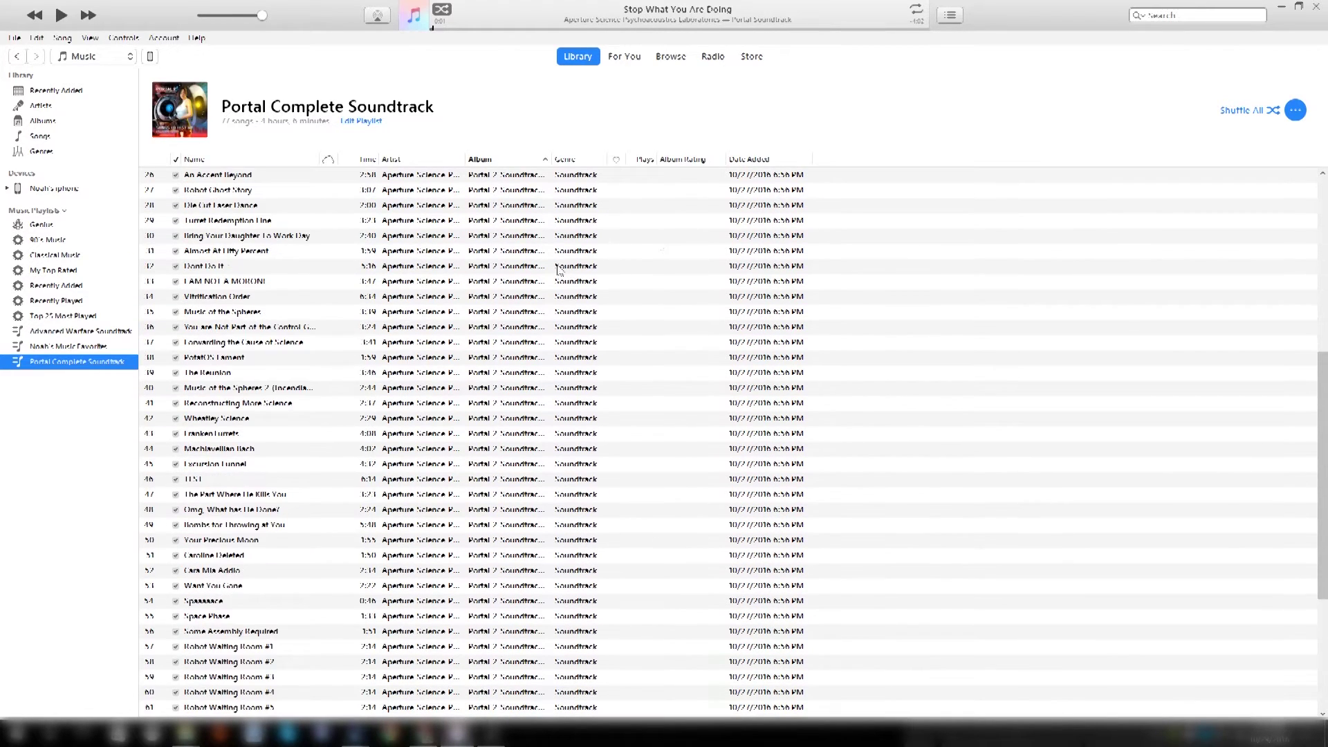
scroll(1044, 324, up, 8)
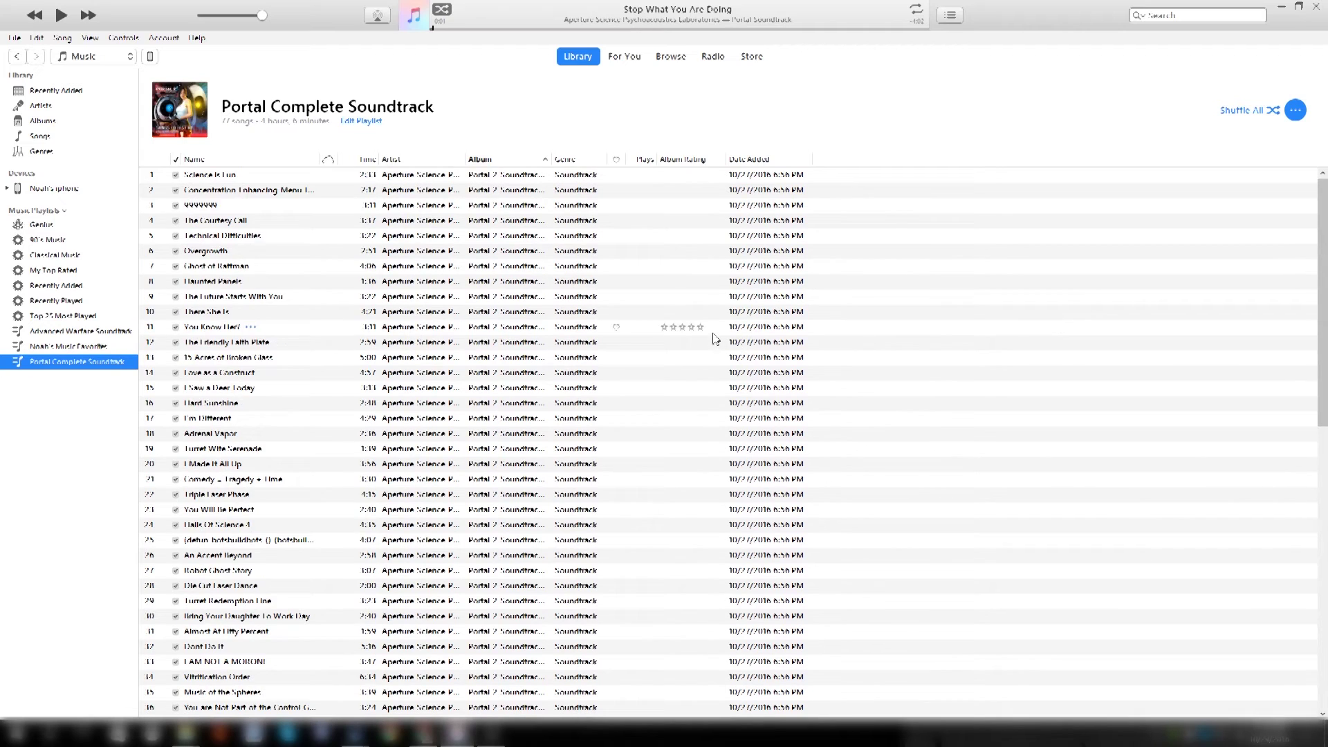
scroll(586, 420, down, 8)
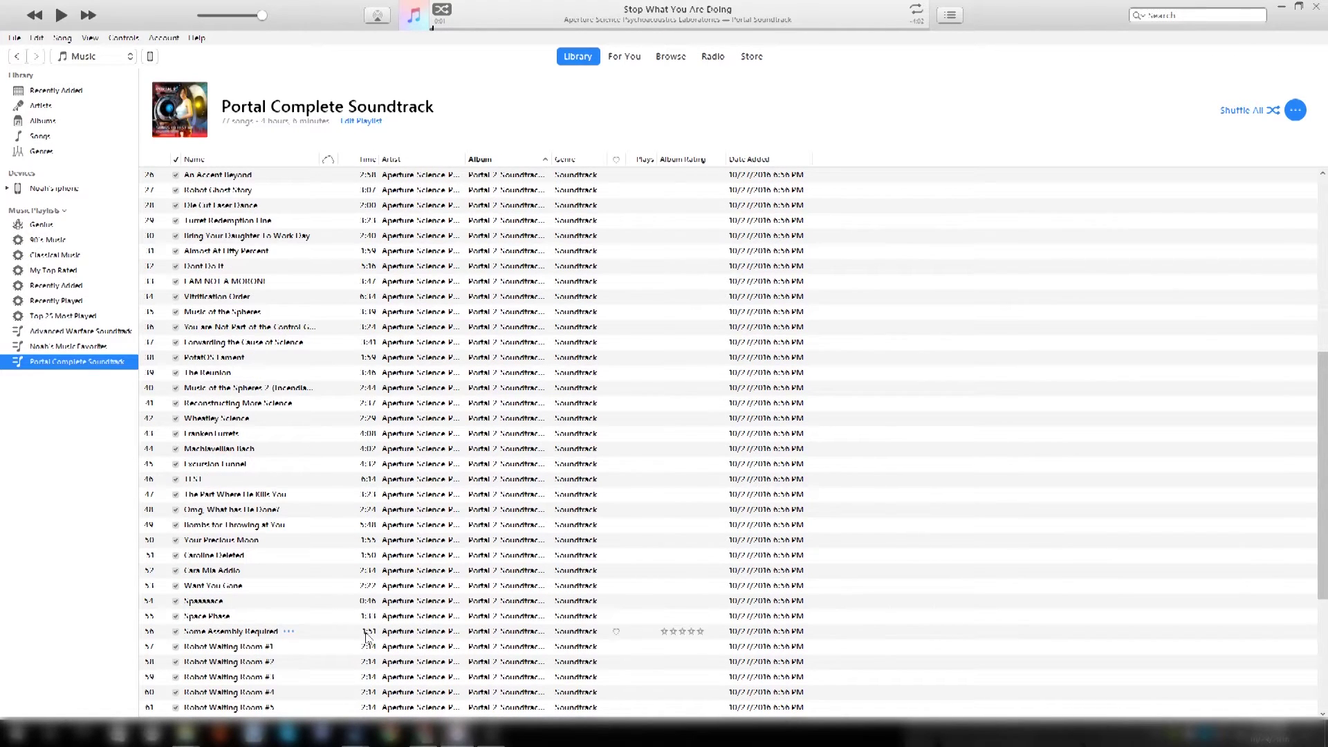
- Switch back to Steam, reposition its window, and bring up the steamapps folder in File Explorer
click(330, 669)
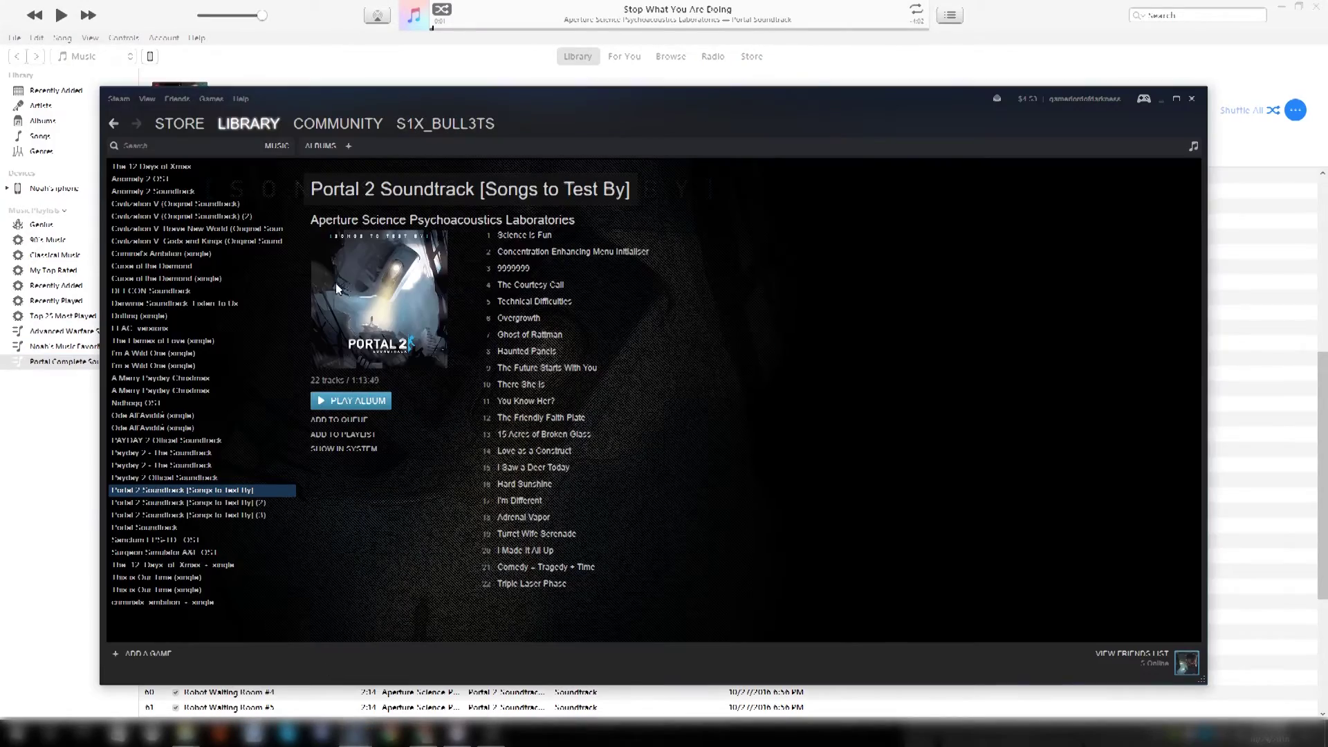
drag(603, 103, 671, 85)
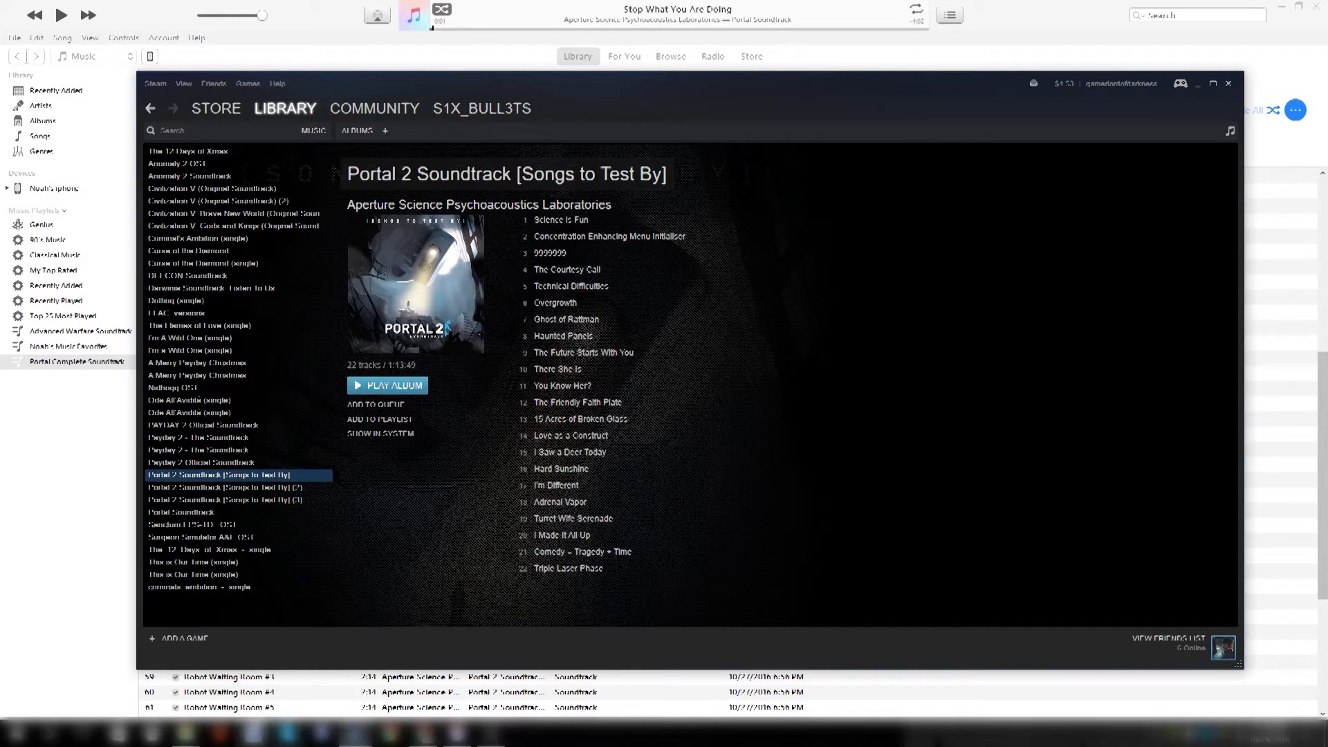
key(alt+Tab)
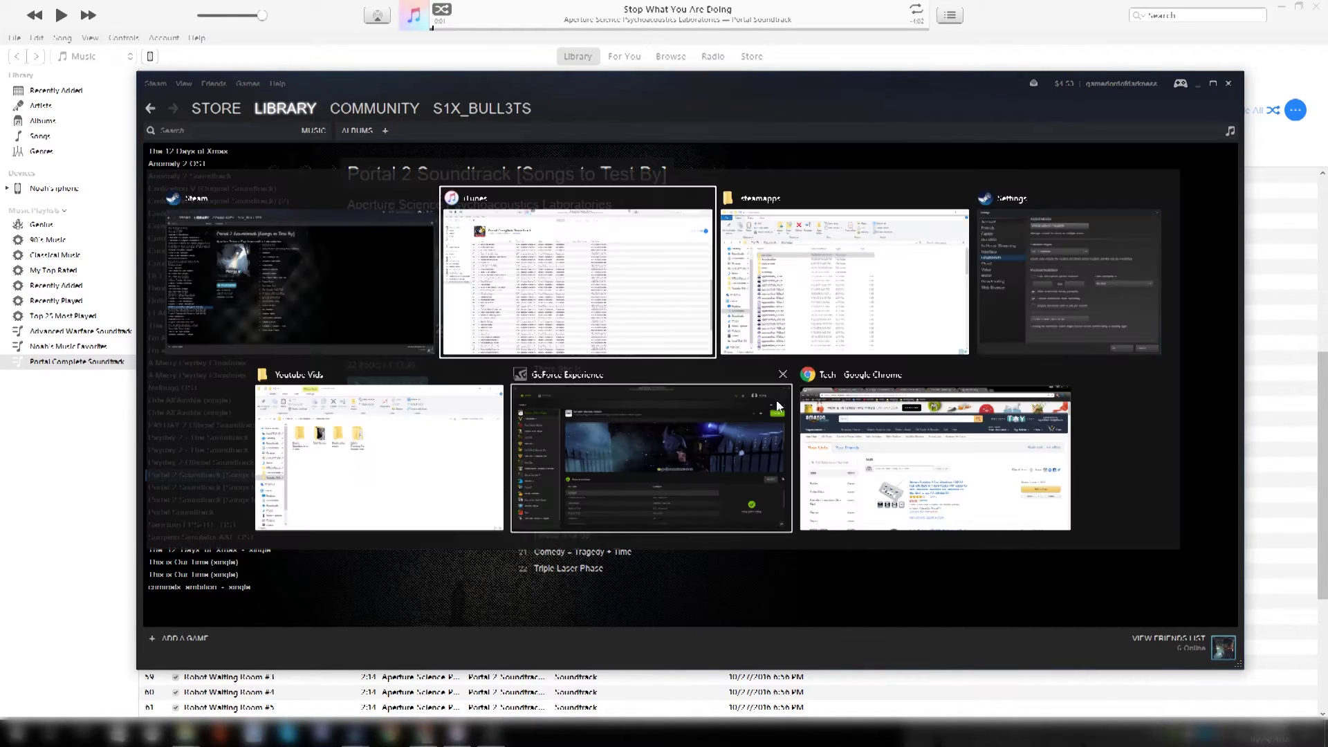
click(874, 270)
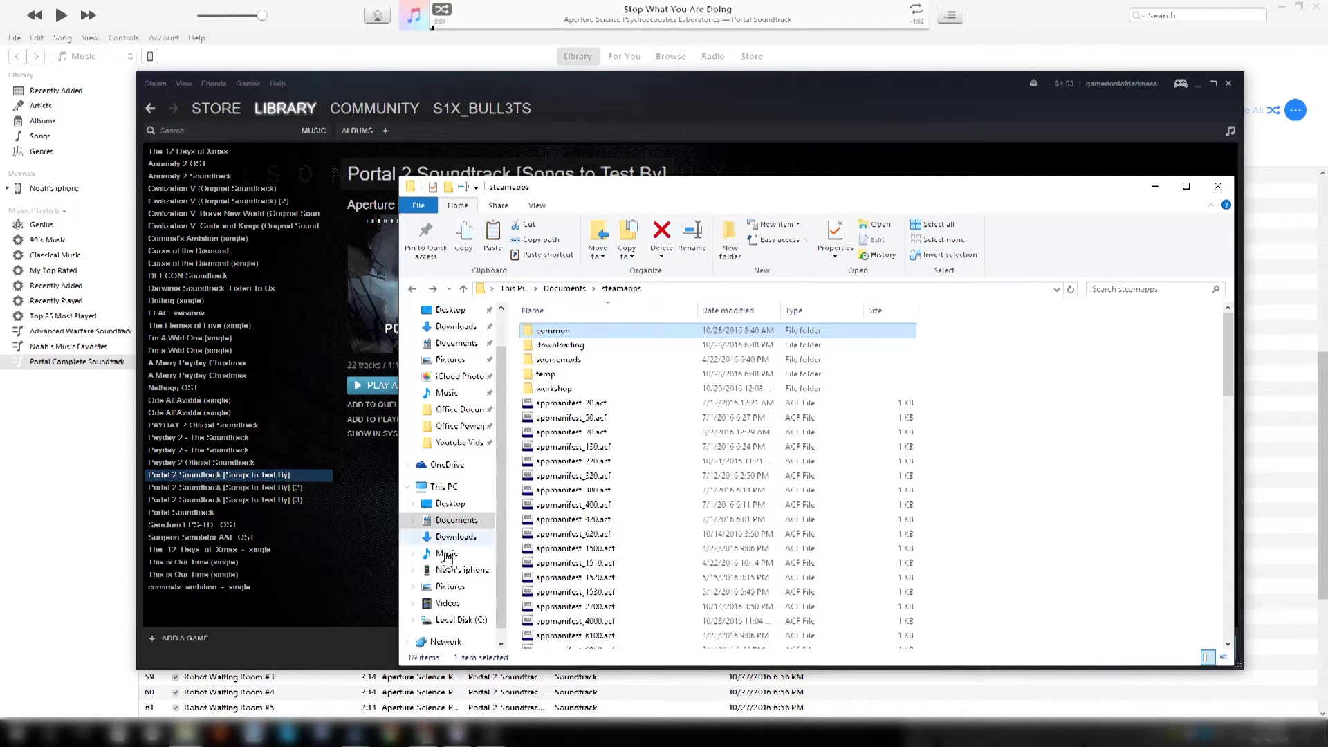
- Check where Steam content is installed in the Steam library folders of the download settings, and close the settings
click(154, 84)
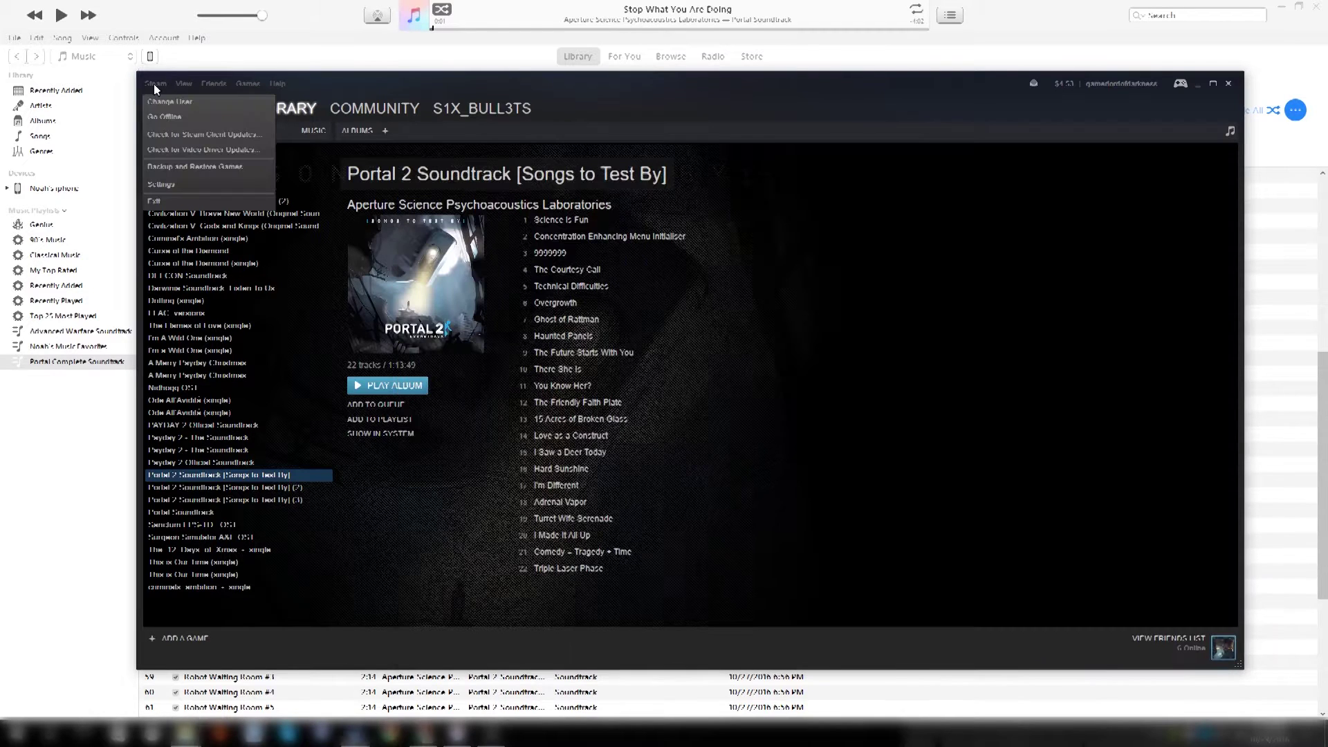
click(163, 184)
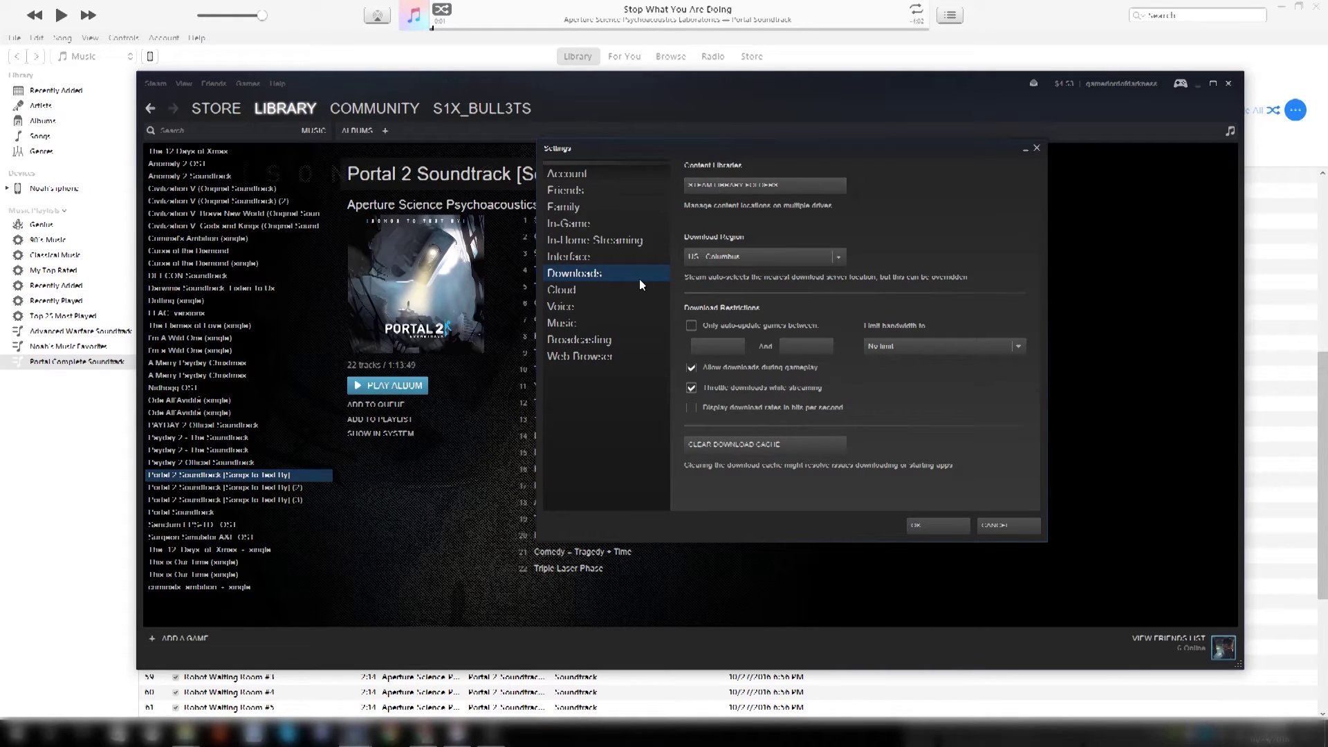
click(734, 186)
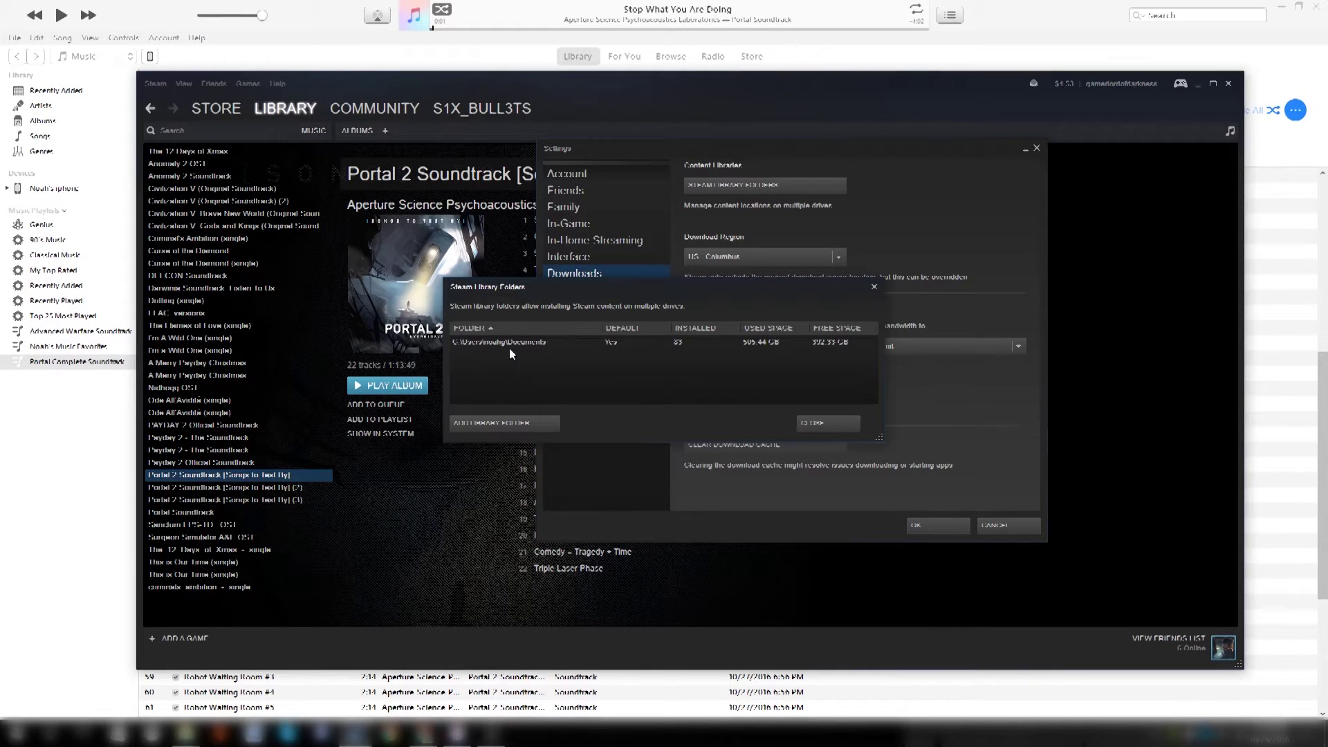
click(826, 419)
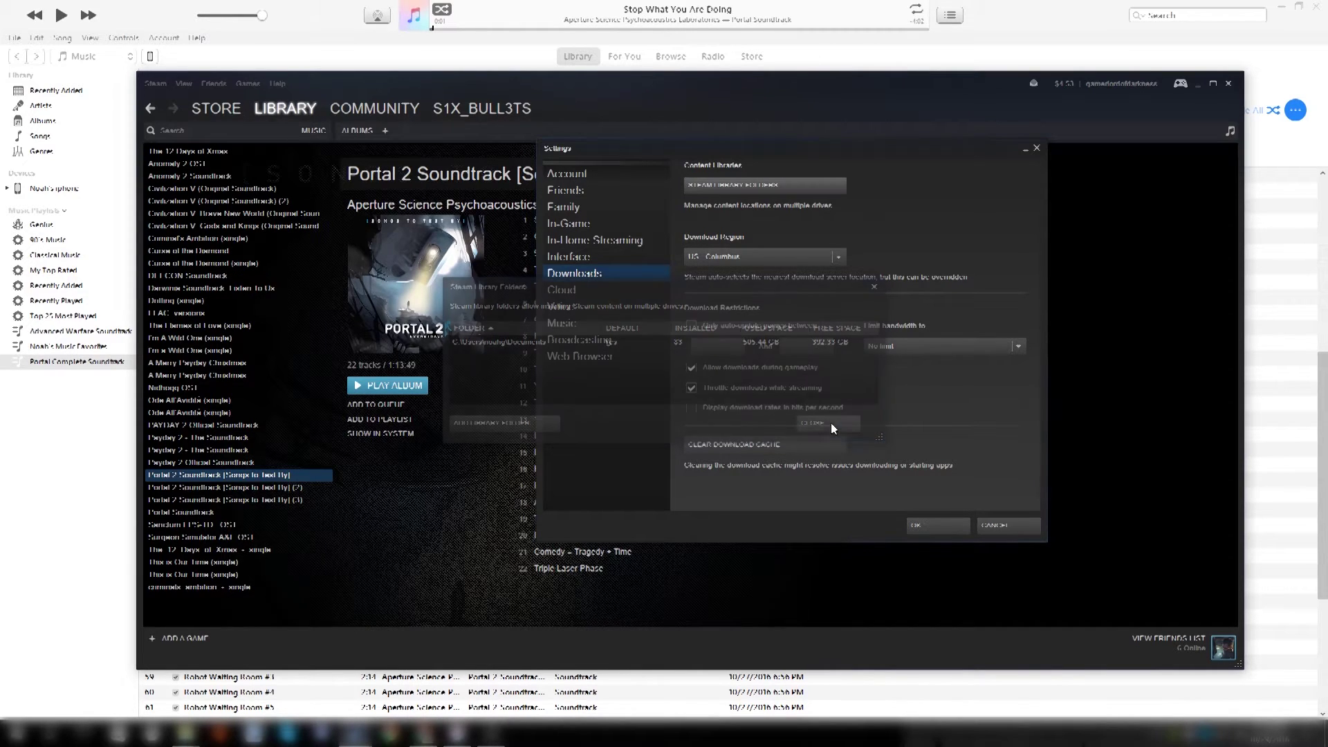
click(939, 525)
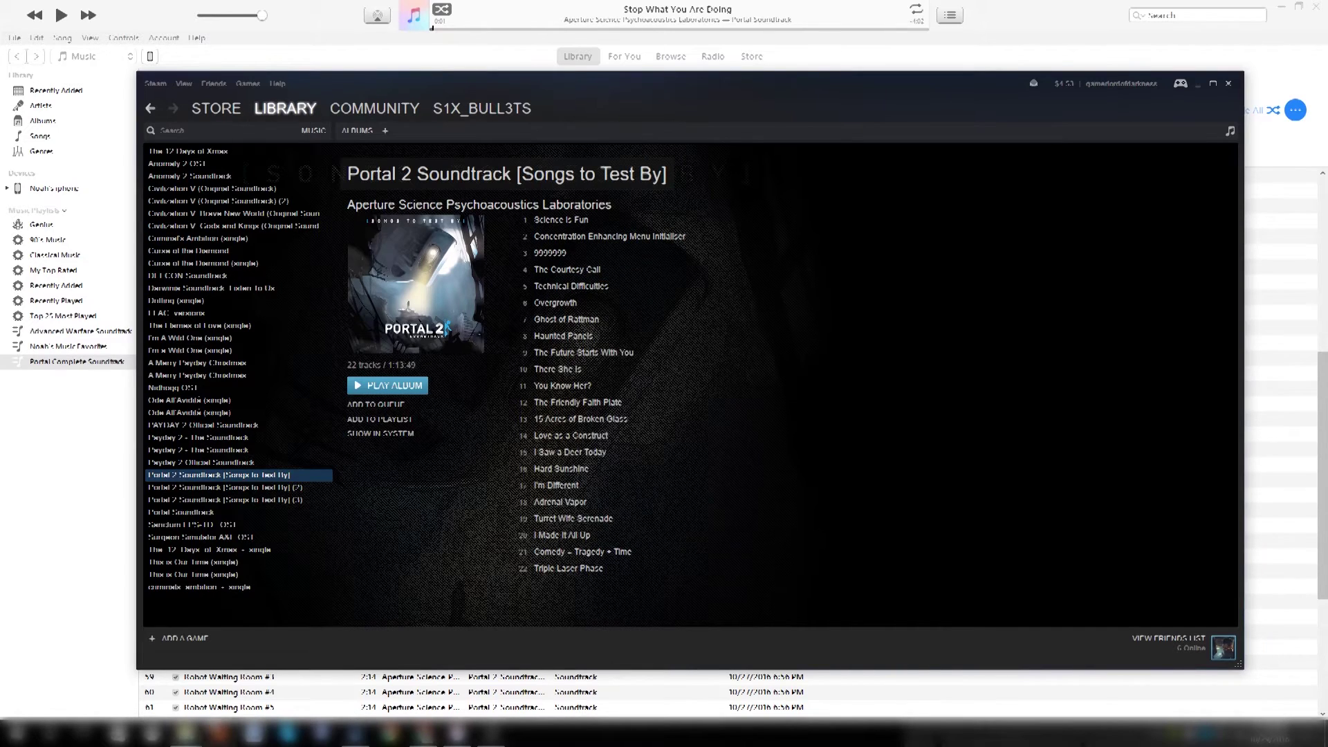
- Switch to the steamapps folder in File Explorer and open its common folder
key(super+Tab)
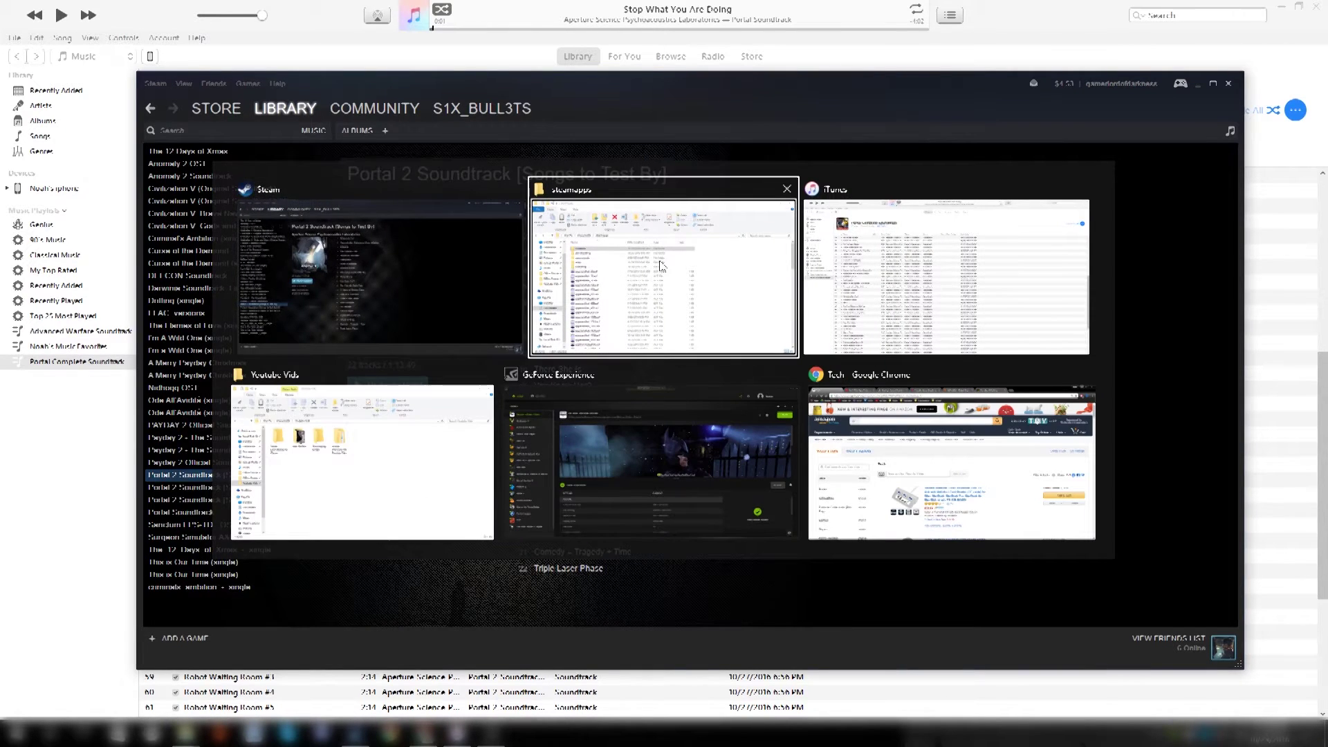
click(661, 259)
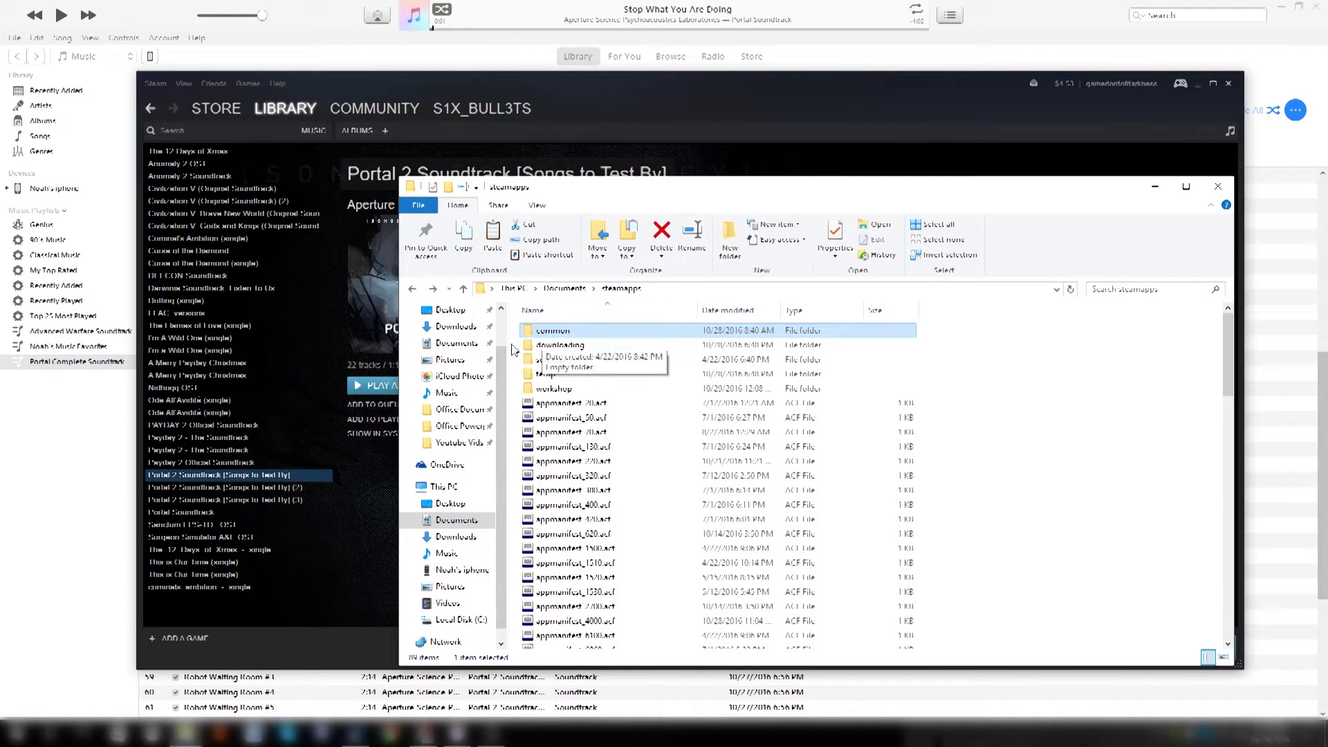
double_click(558, 332)
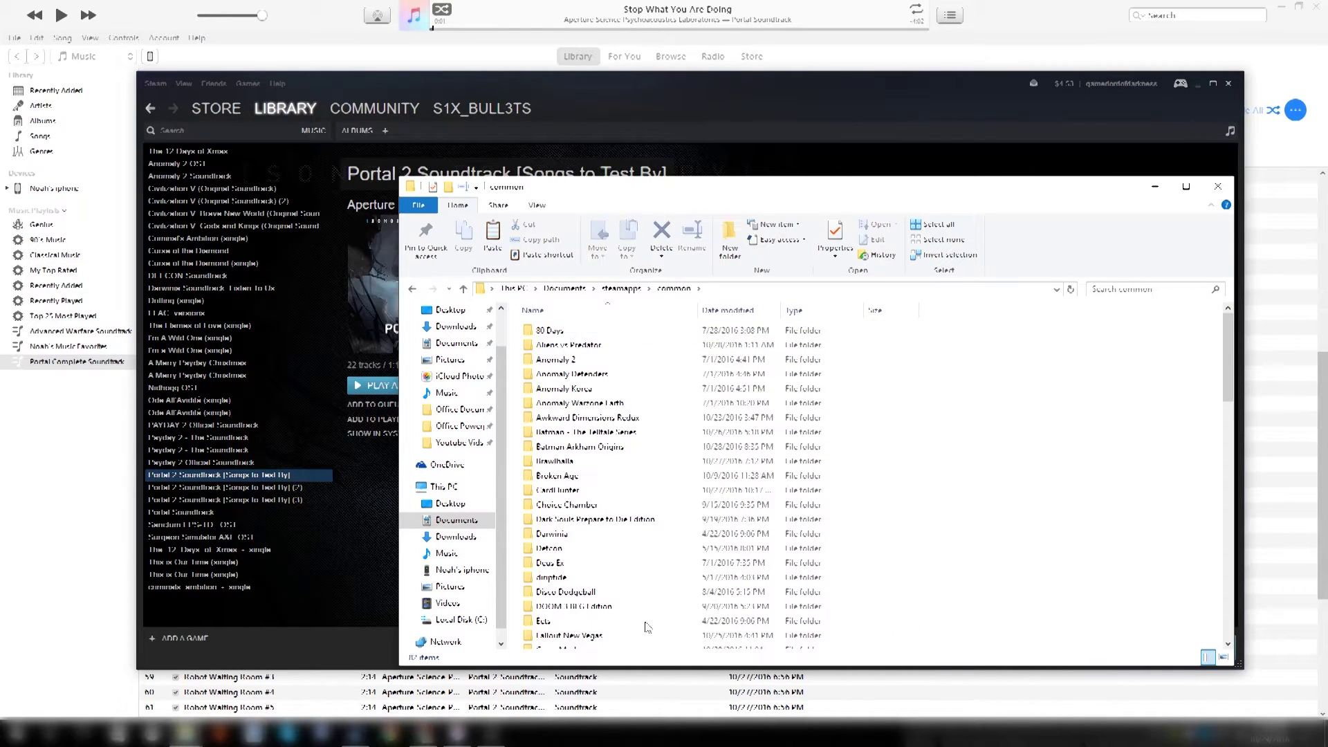
- Find the Portal 2 folder among the installed games in the common folder and open it
scroll(602, 526, down, 7)
scroll(602, 484, up, 8)
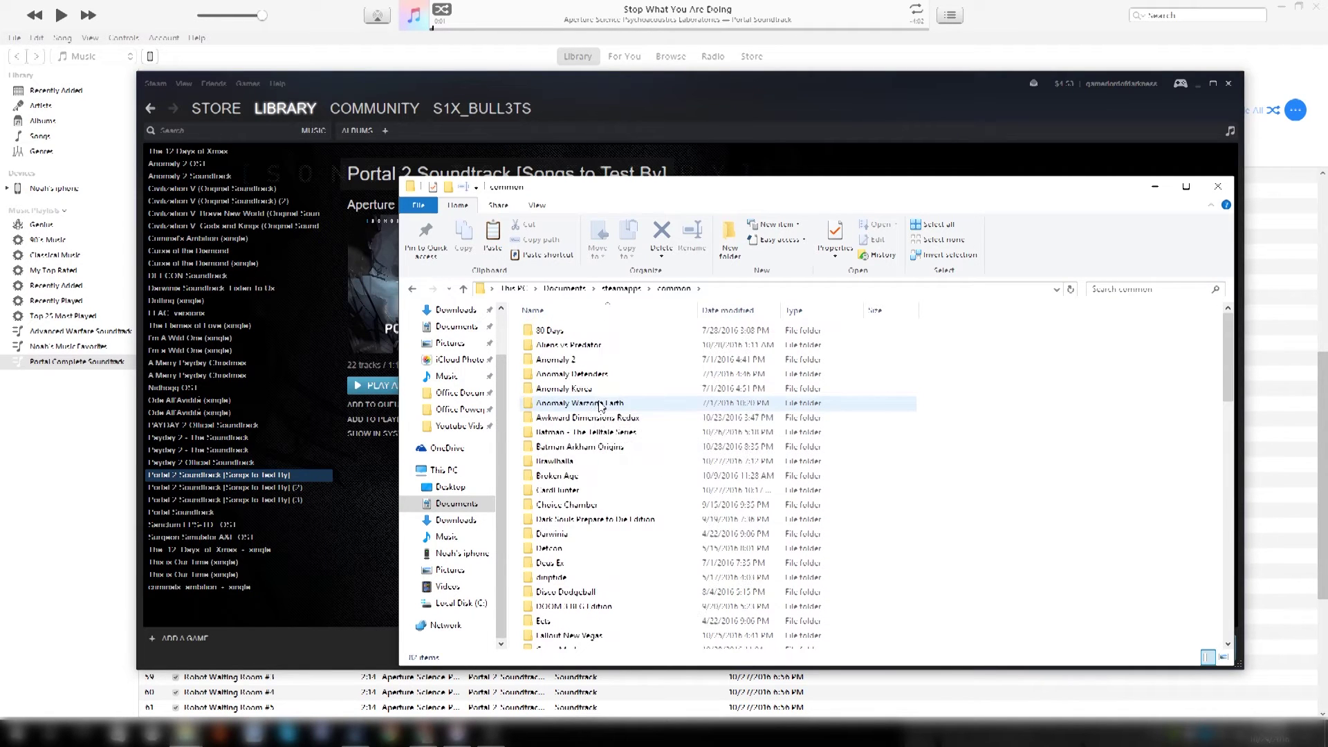
scroll(602, 401, down, 5)
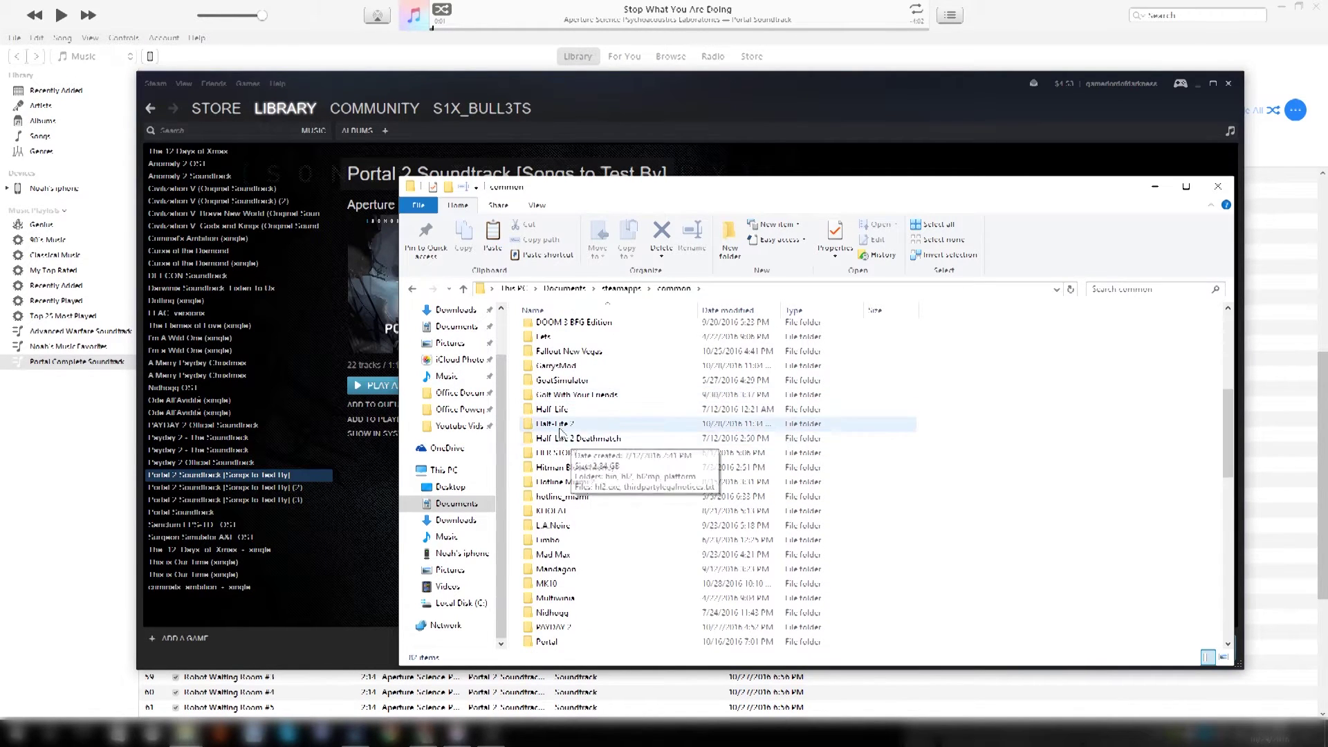
scroll(587, 398, up, 7)
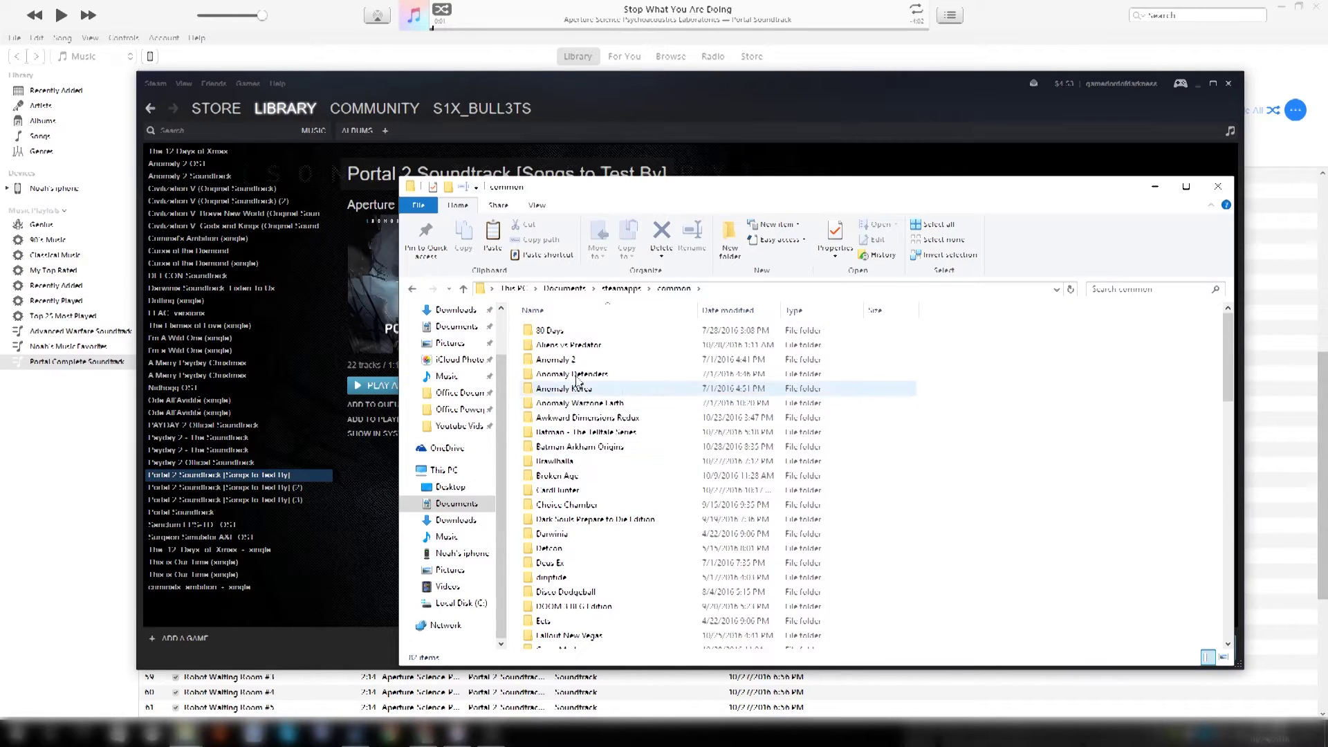
scroll(577, 415, down, 8)
double_click(552, 599)
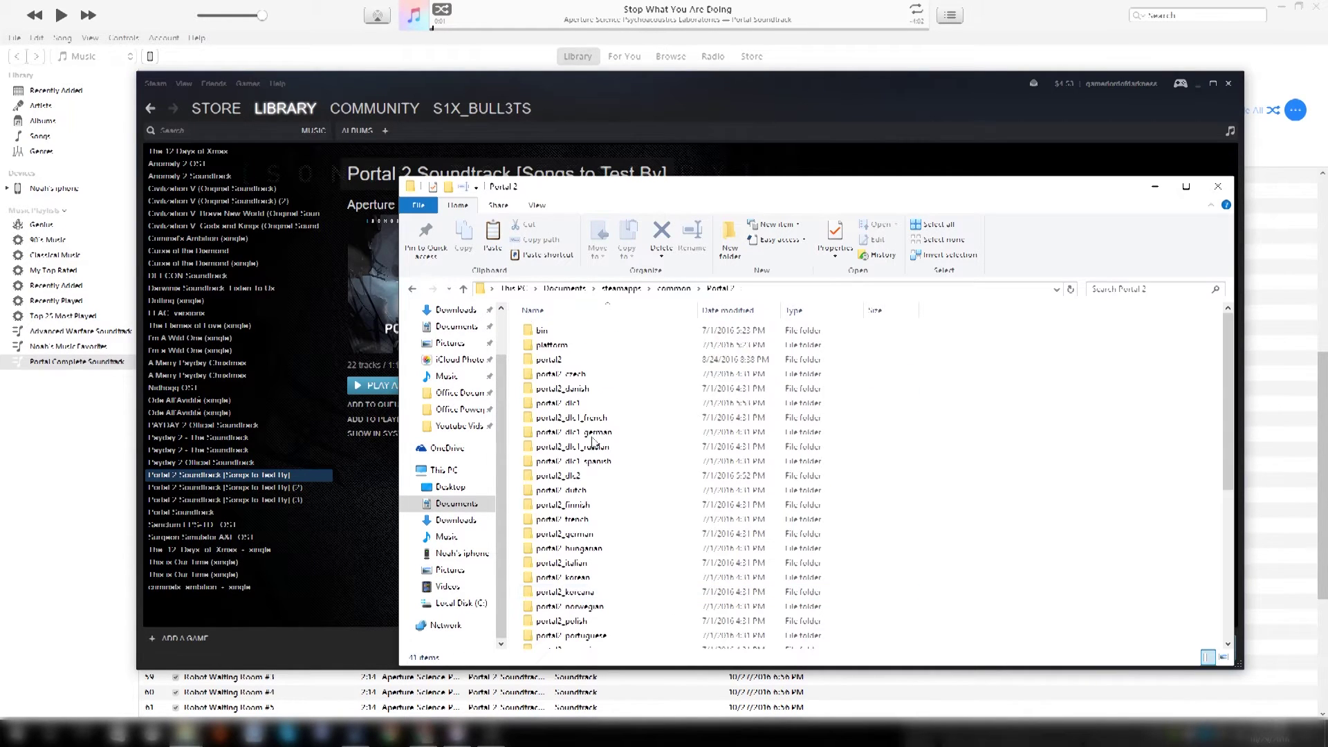
- Open Portal 2's Soundtrack folder and the "Portal 2 Soundtrack [Songs to Test by]" folder inside it
scroll(536, 339, down, 6)
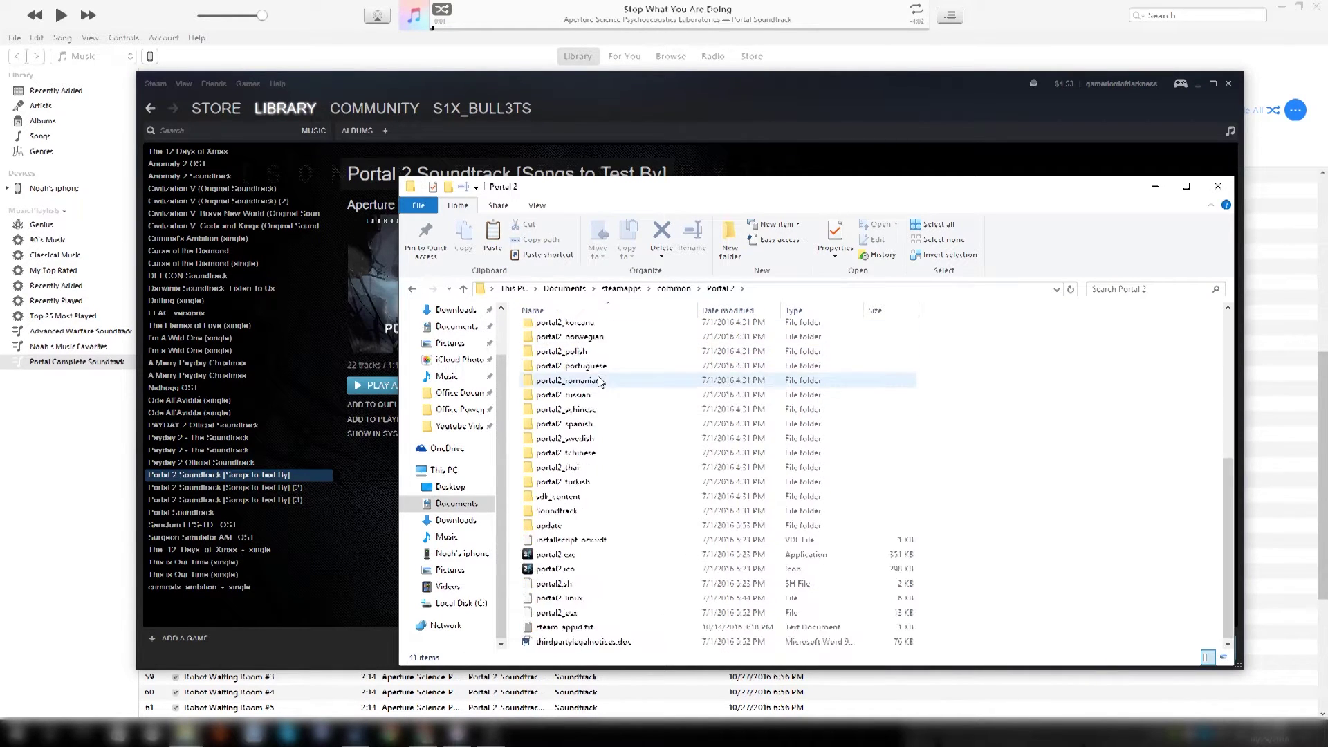
double_click(549, 512)
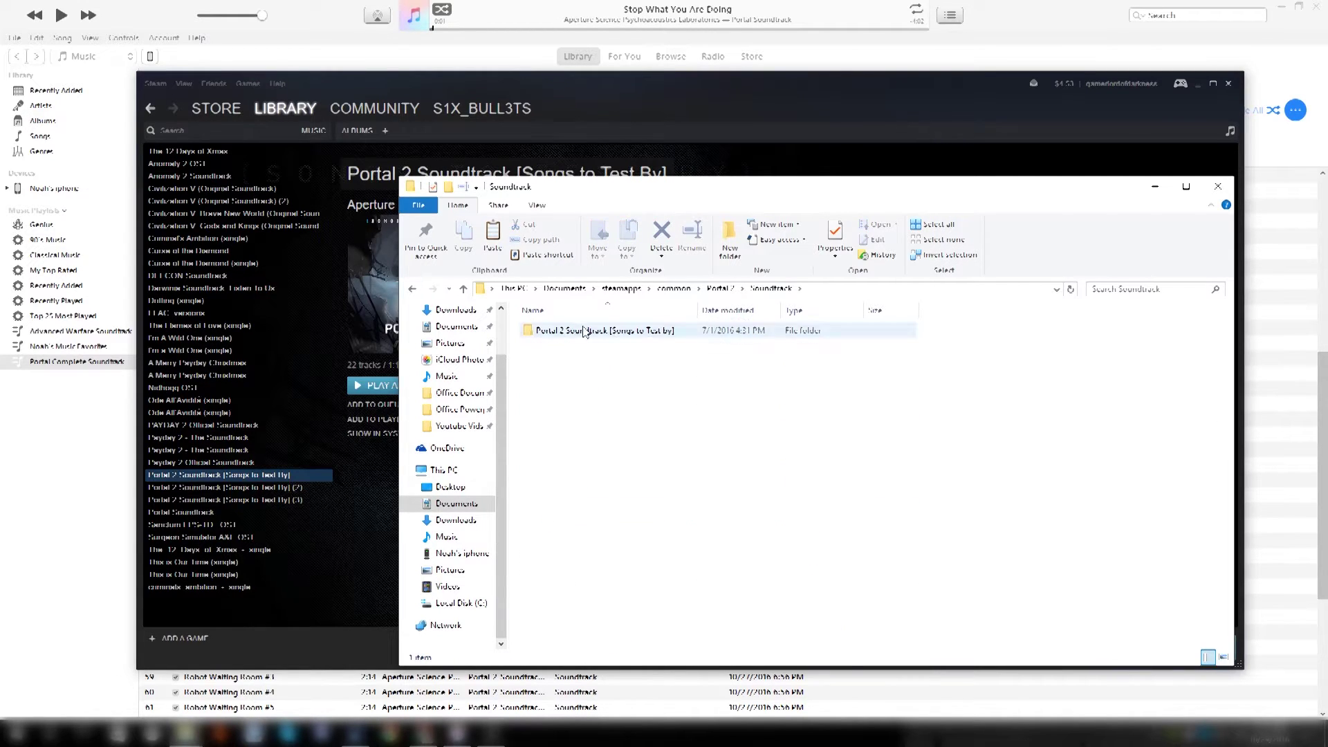
double_click(622, 330)
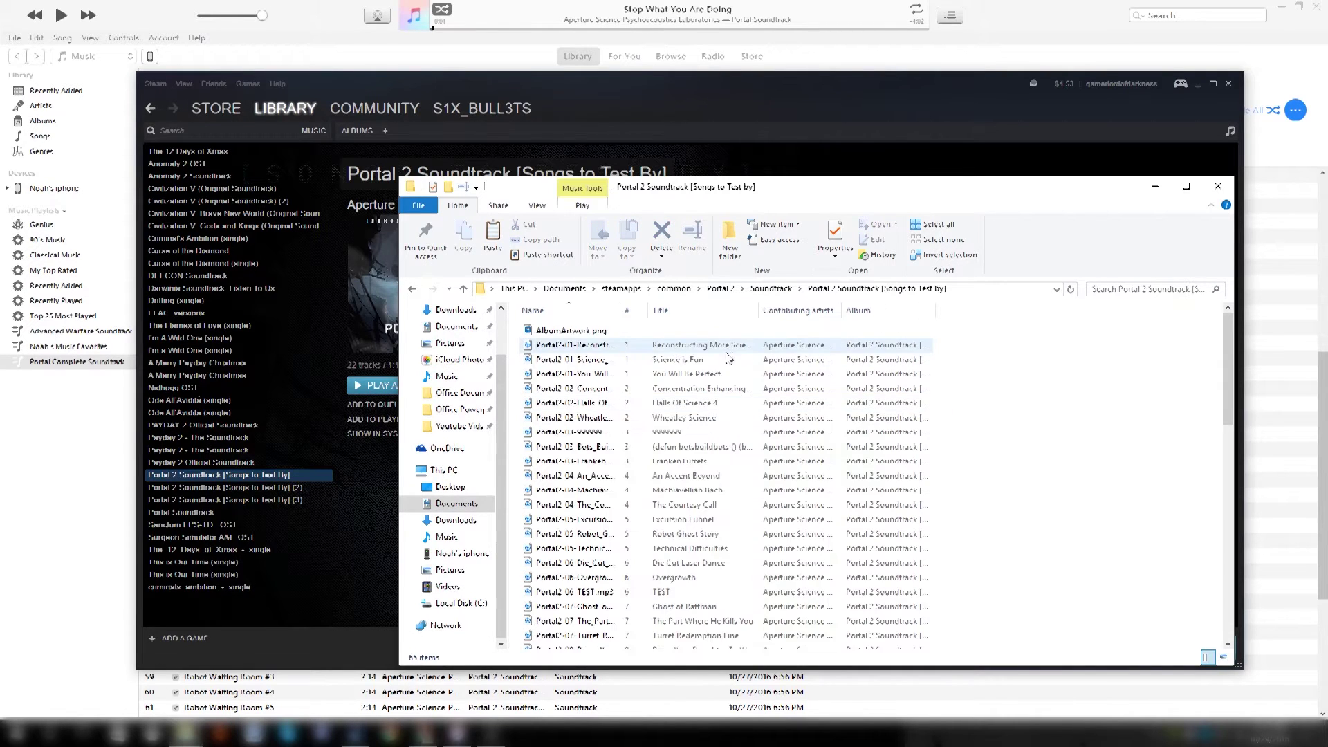
- Look through the soundtrack's song files, select a batch of them, and clear the selection
scroll(769, 420, down, 3)
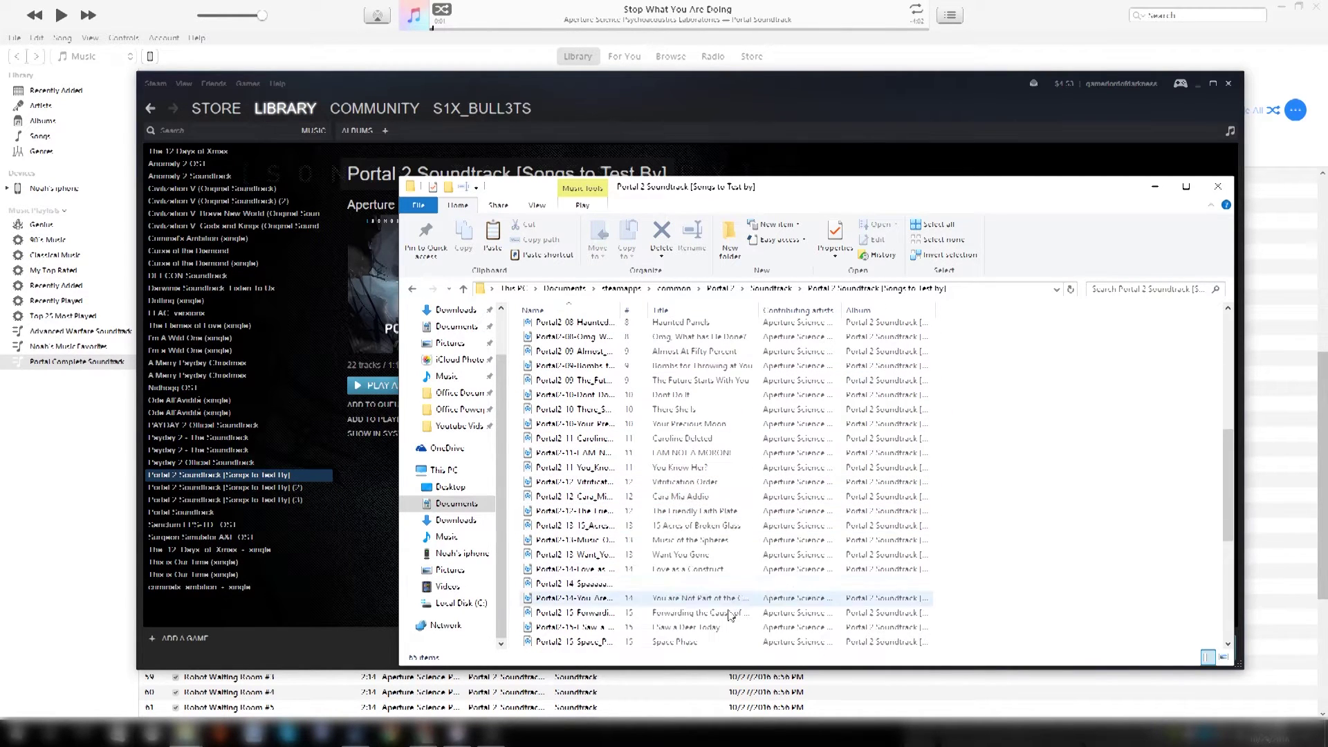
scroll(899, 581, down, 10)
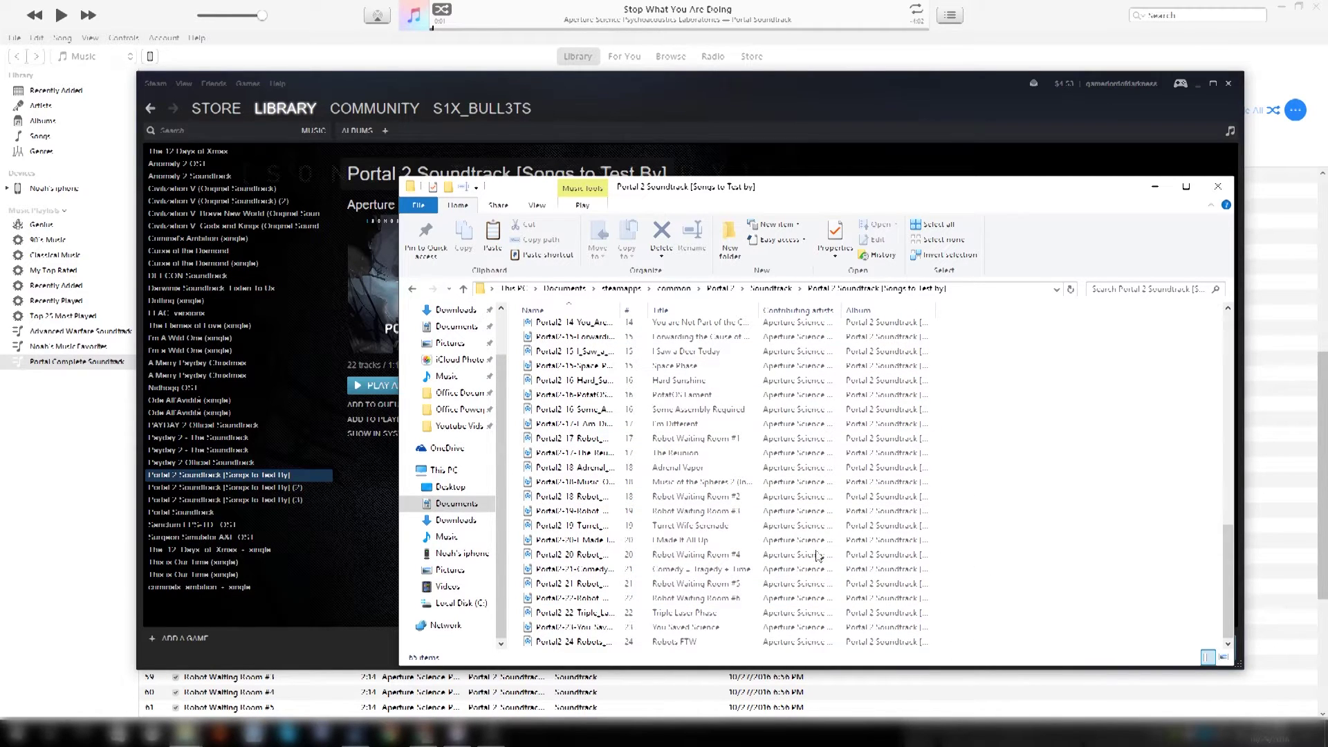
drag(978, 633, 982, 304)
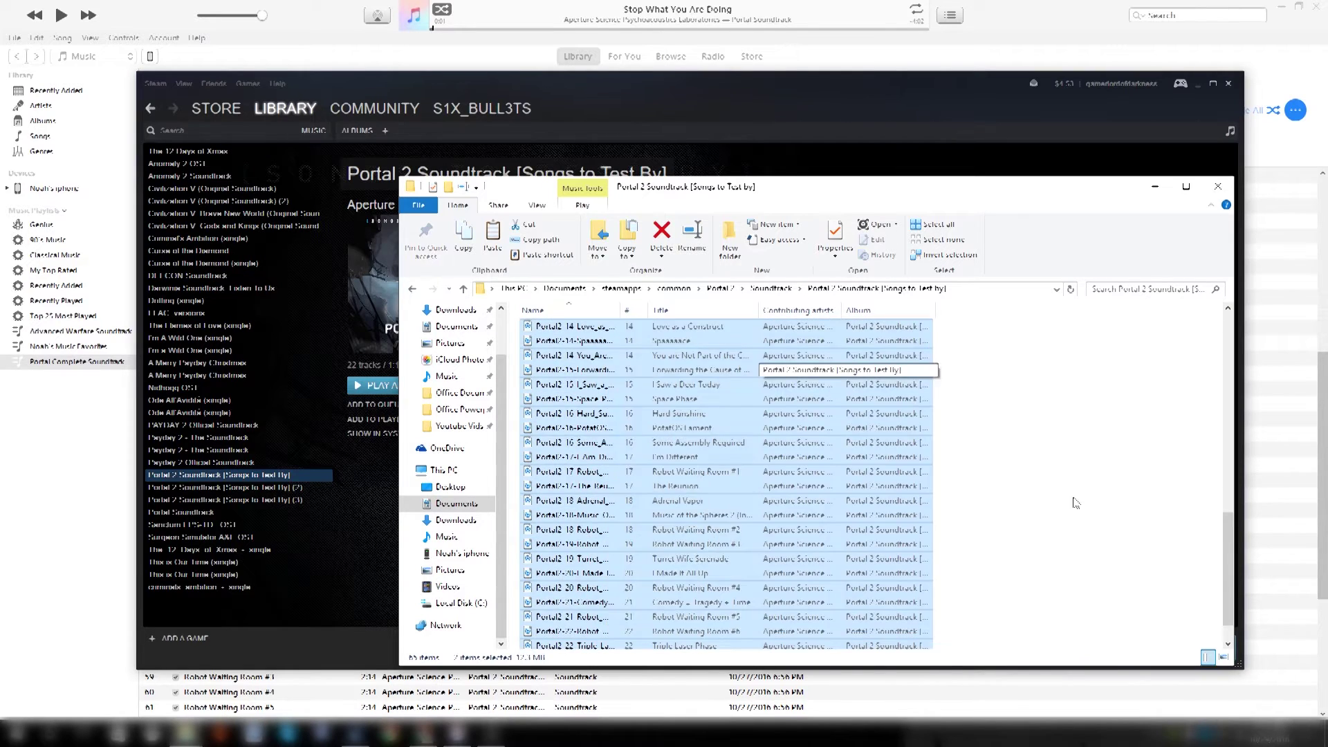
click(1075, 503)
scroll(546, 422, up, 12)
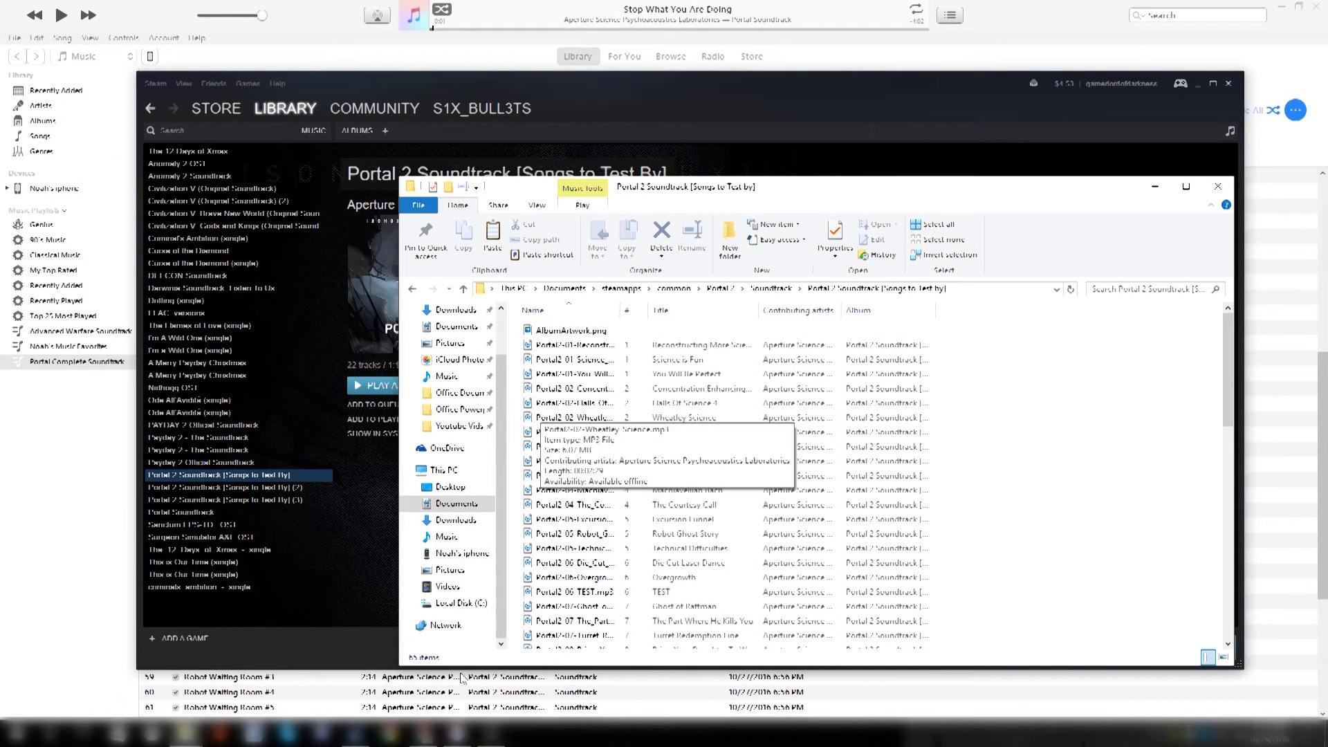
- Bring up the other File Explorer window, showing Youtube Vids, and open the Music folder there
mouse_move(185, 732)
click(149, 667)
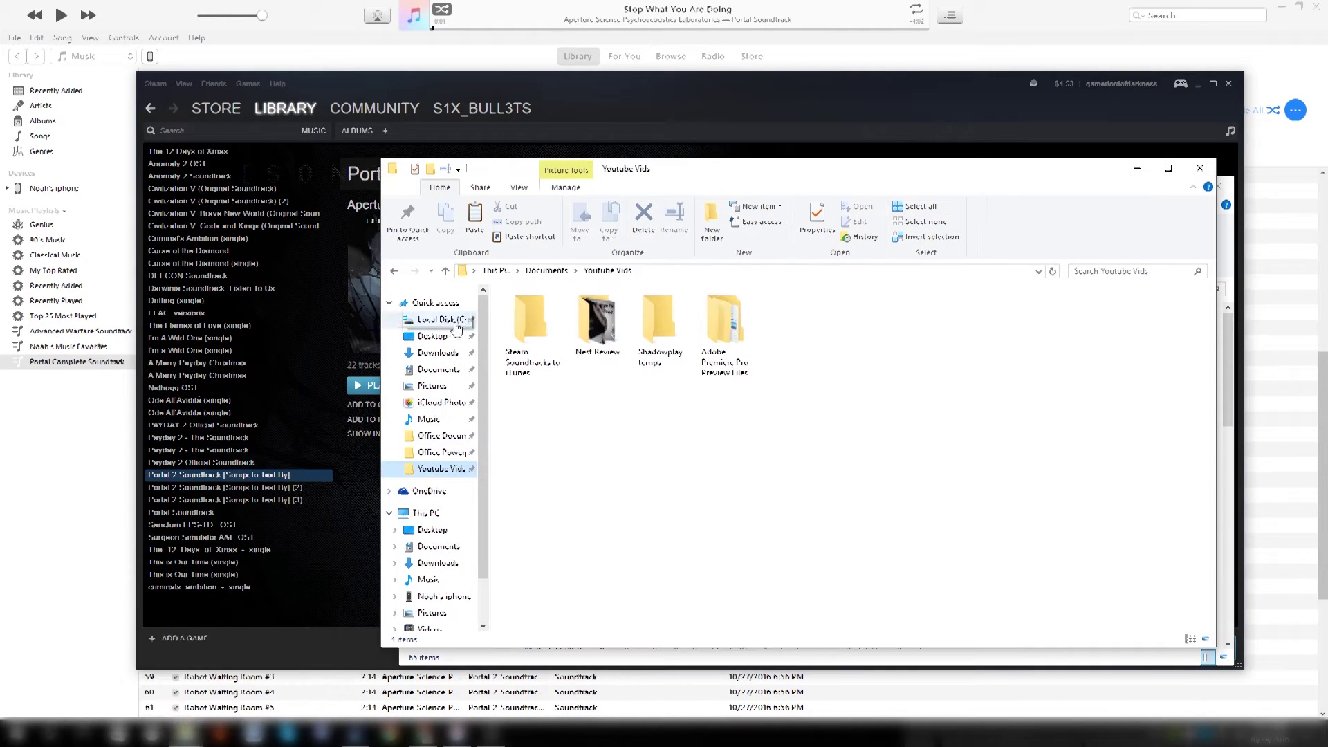
click(429, 418)
drag(436, 402, 449, 457)
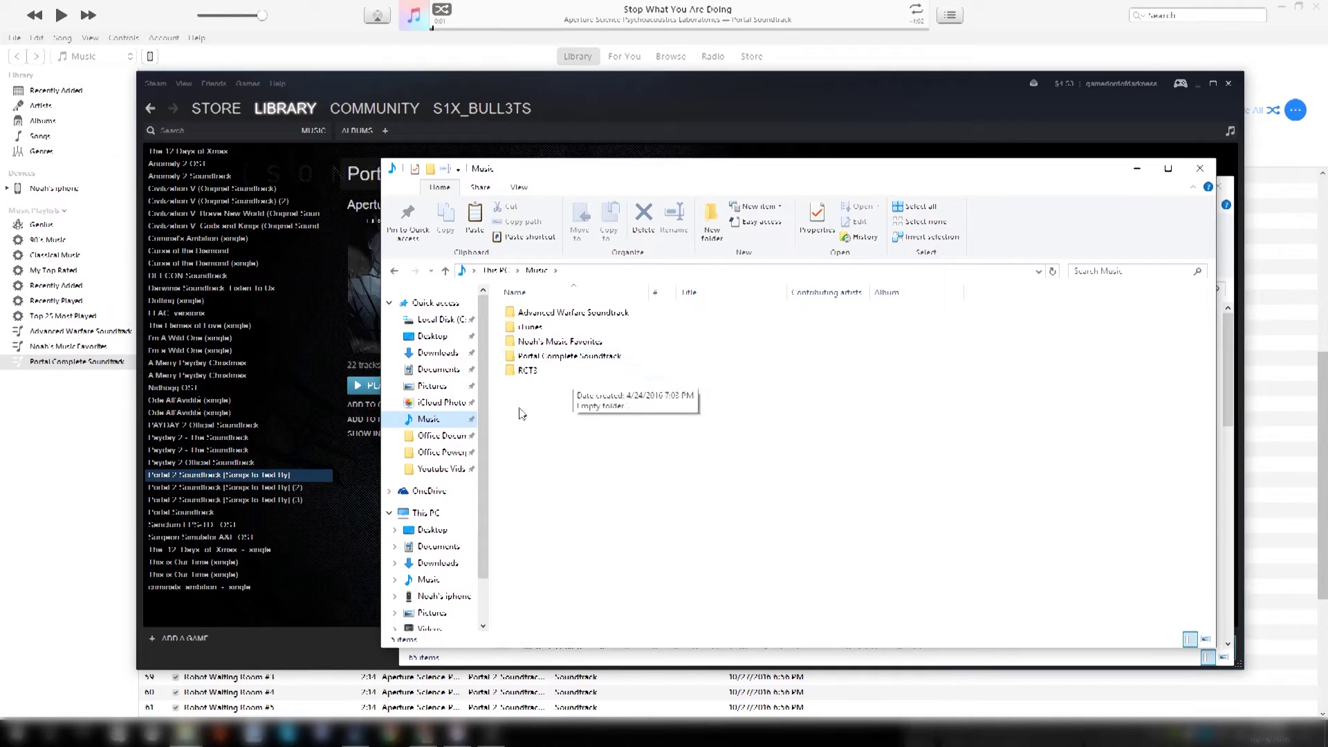
- Open the Portal Complete Soundtrack folder in Music and look over its song files
double_click(565, 357)
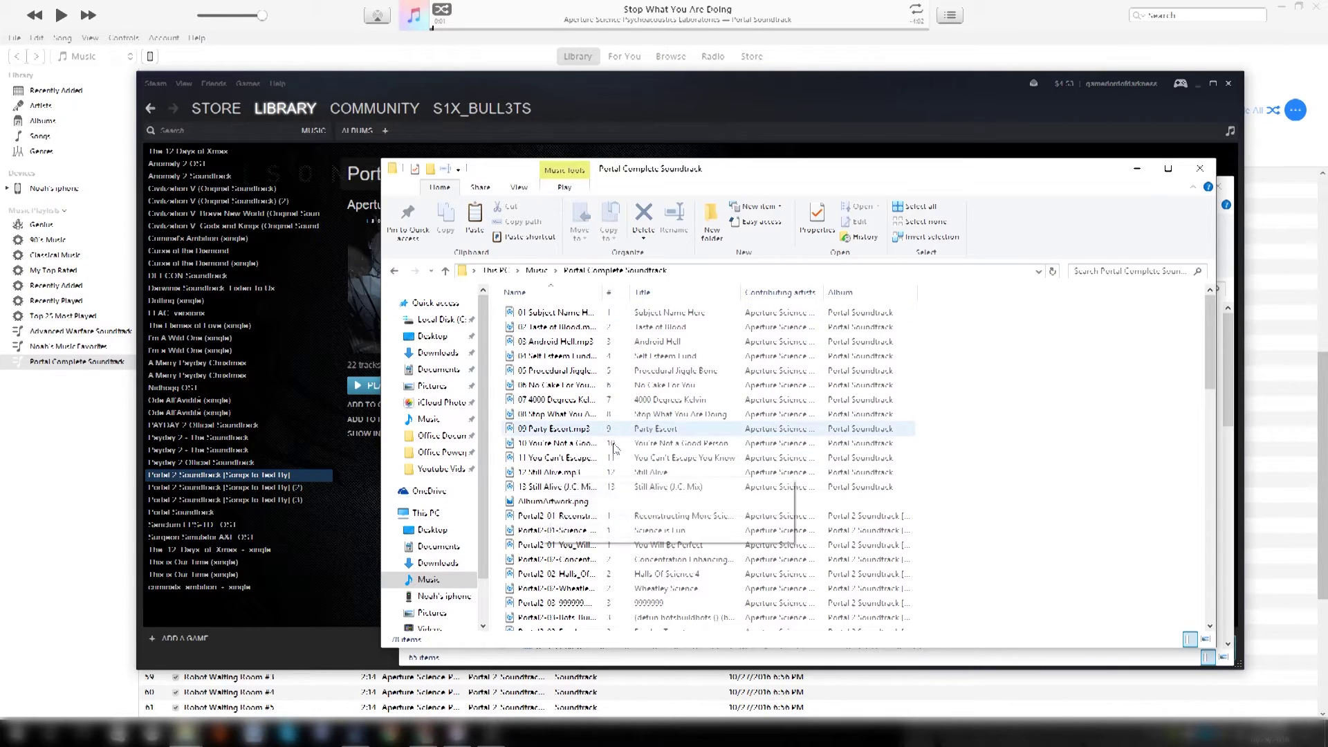
scroll(761, 450, down, 1)
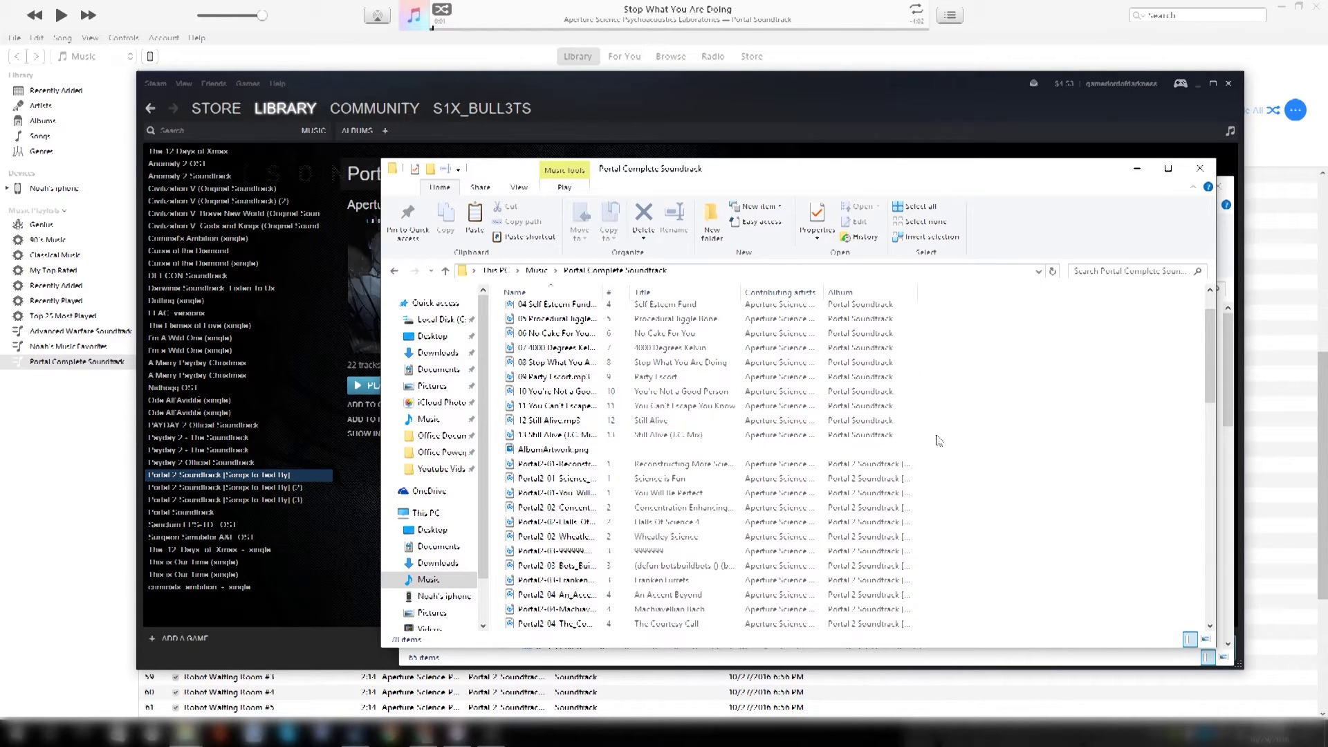
scroll(913, 583, up, 2)
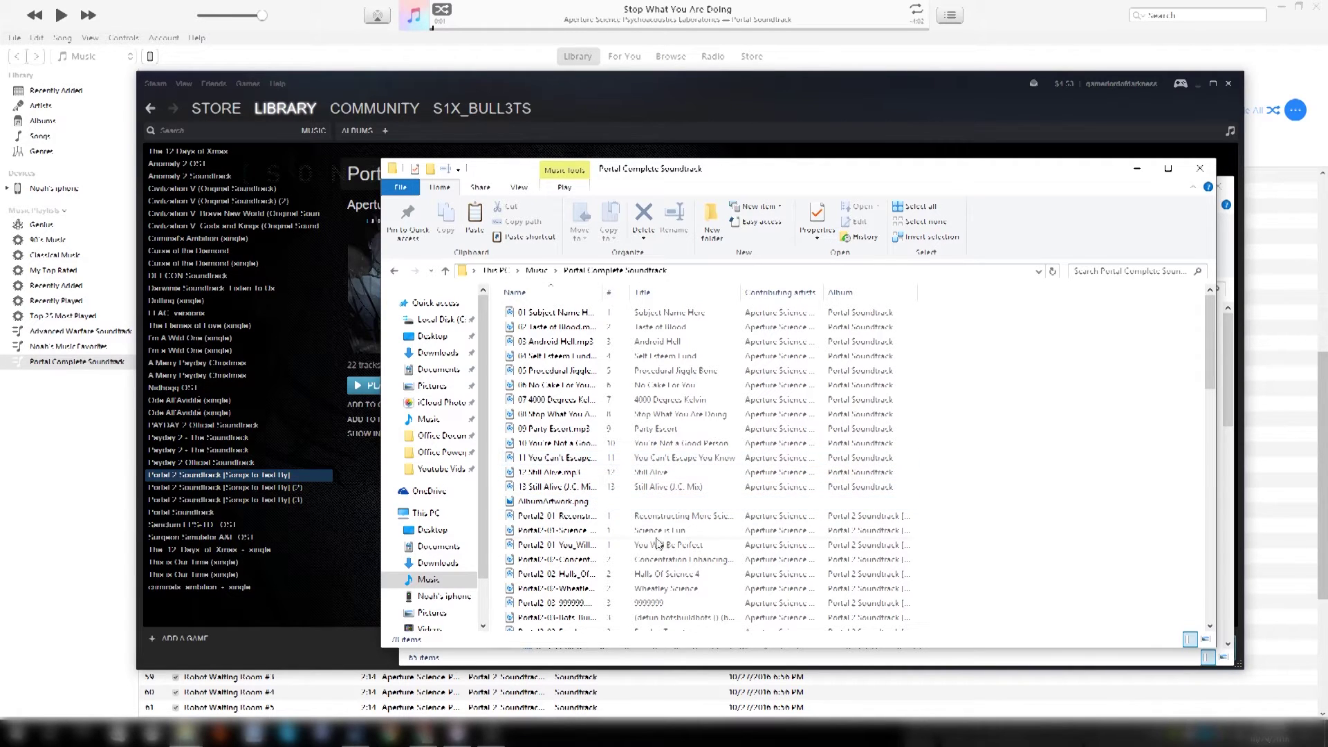
mouse_move(939, 496)
mouse_down()
mouse_move(692, 419)
mouse_move(1076, 429)
mouse_move(982, 463)
mouse_move(928, 507)
mouse_move(692, 429)
mouse_move(941, 498)
mouse_up()
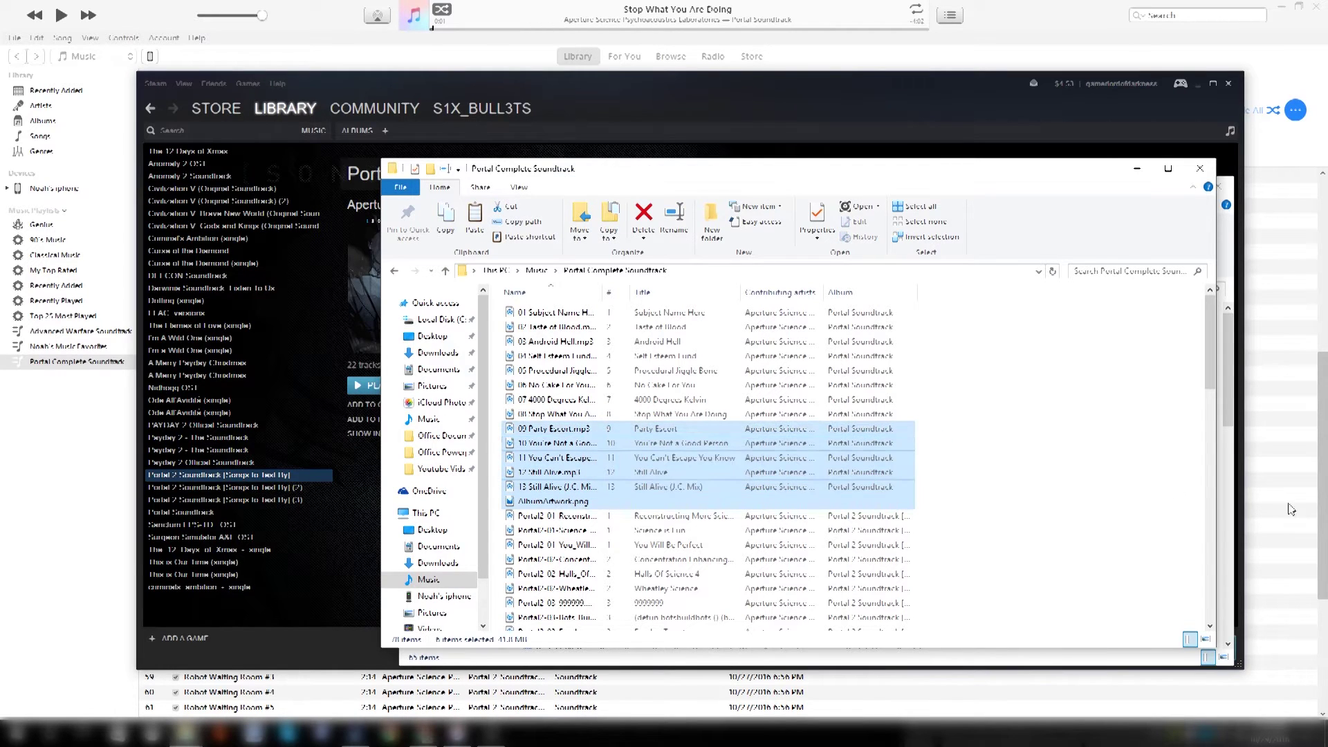
drag(1070, 510, 626, 389)
click(951, 426)
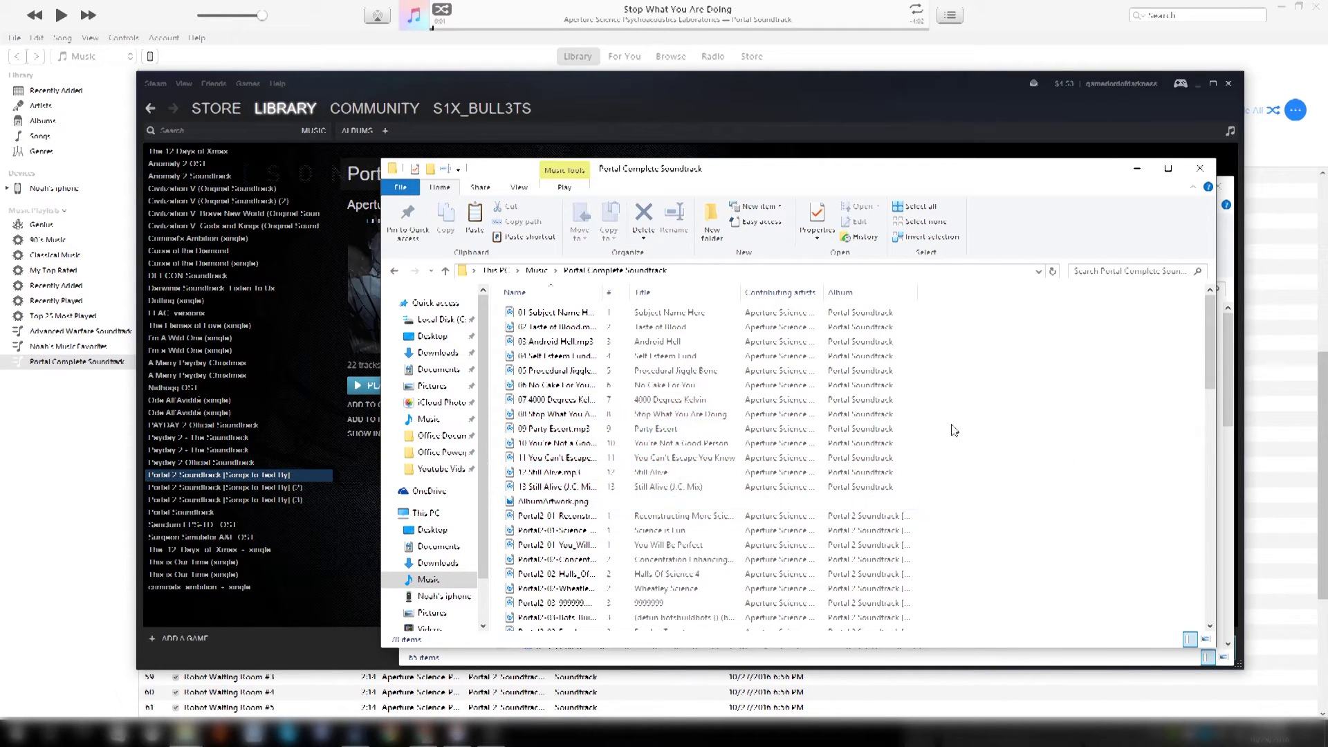
drag(902, 476, 988, 415)
click(987, 415)
drag(936, 484, 675, 392)
click(976, 410)
drag(960, 413, 866, 356)
click(1049, 367)
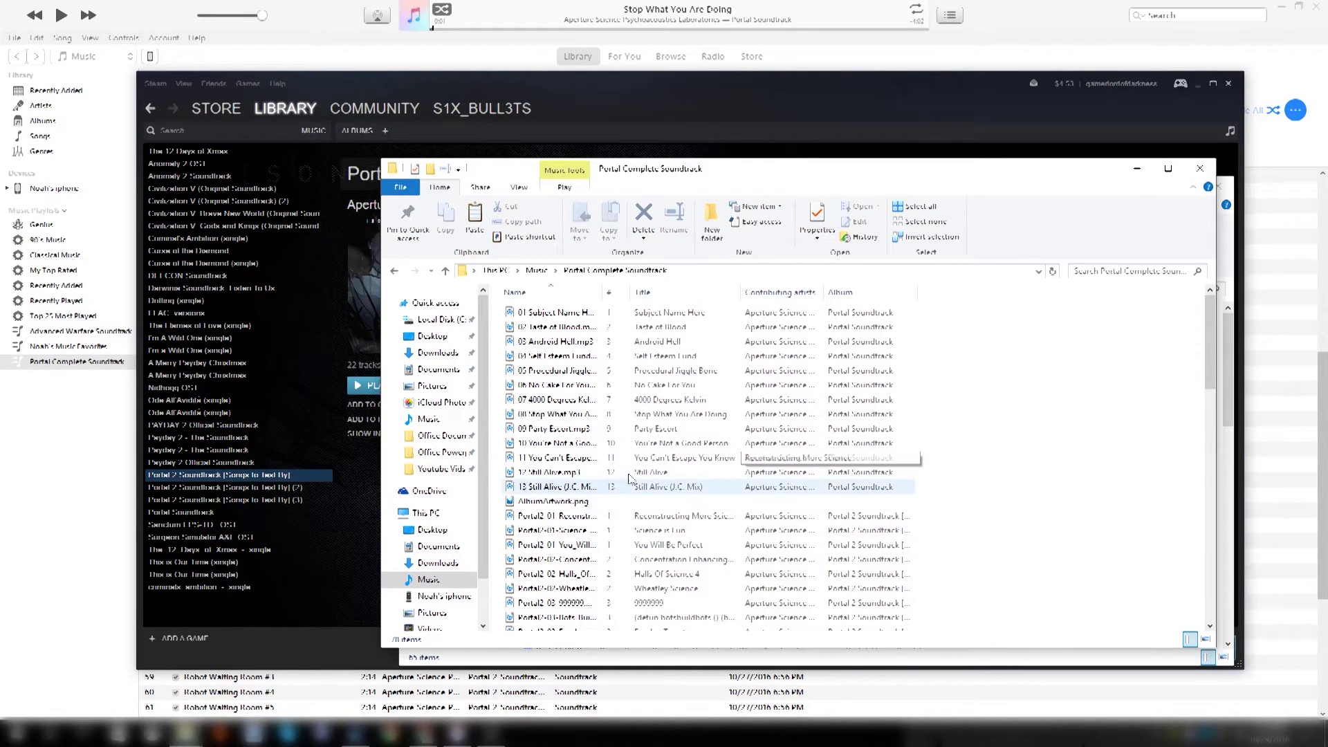
scroll(795, 491, down, 5)
scroll(818, 501, up, 5)
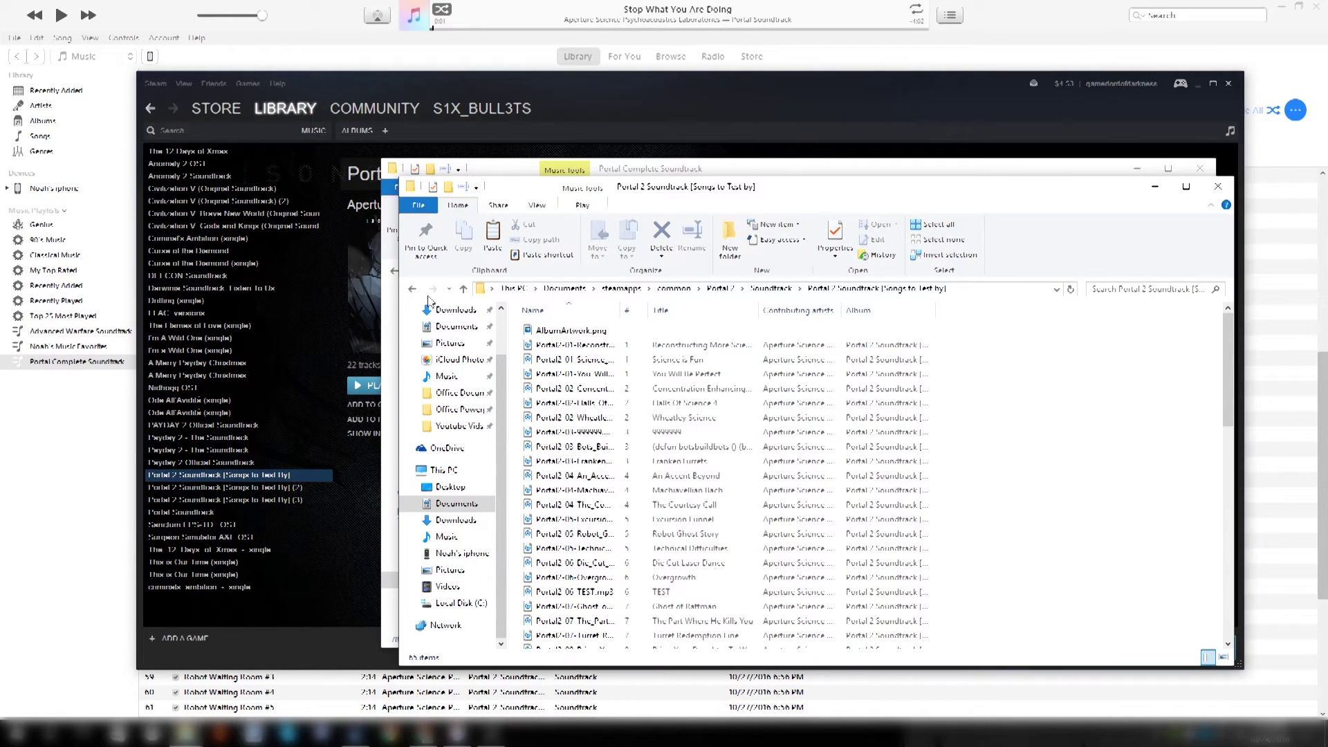
- Go back to Portal 2's Soundtrack folder in its window, and return to the Portal Complete Soundtrack window
click(412, 289)
click(884, 173)
scroll(936, 569, down, 10)
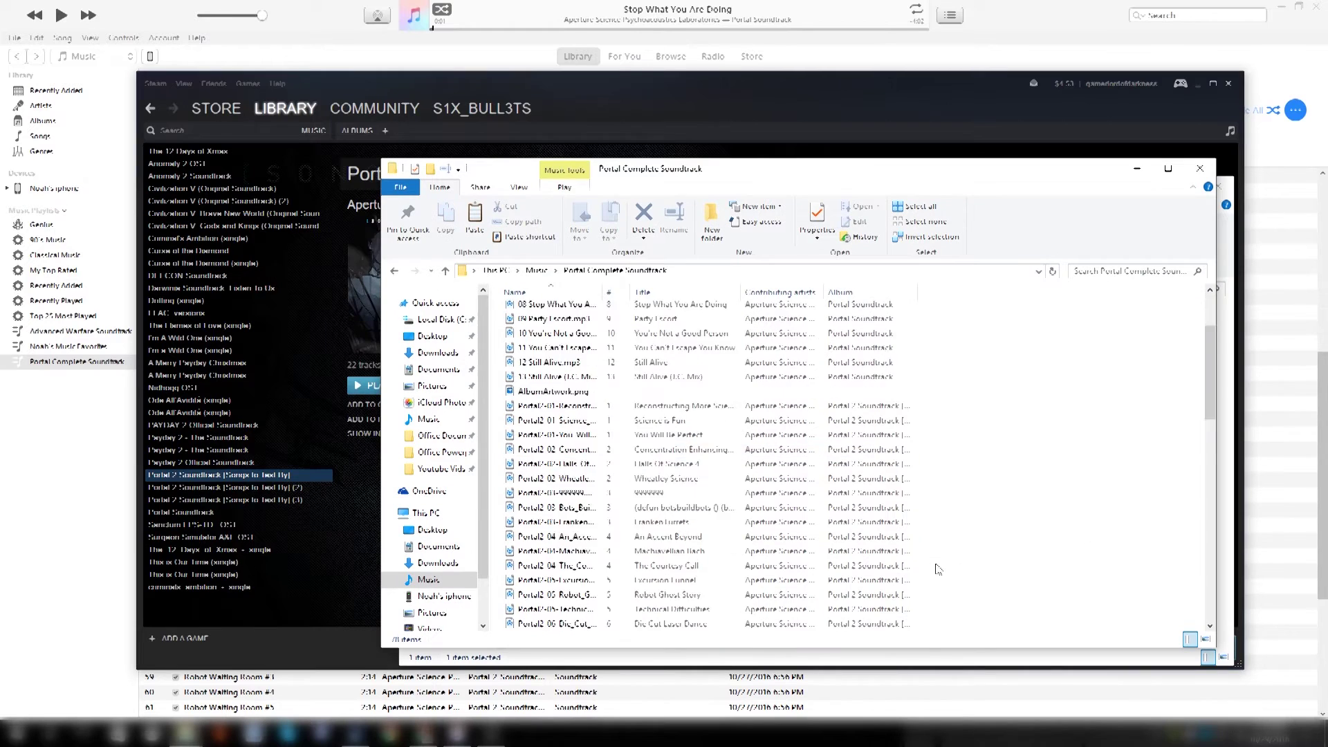
- Switch to iTunes and look through the whole Portal Complete Soundtrack playlist
click(47, 501)
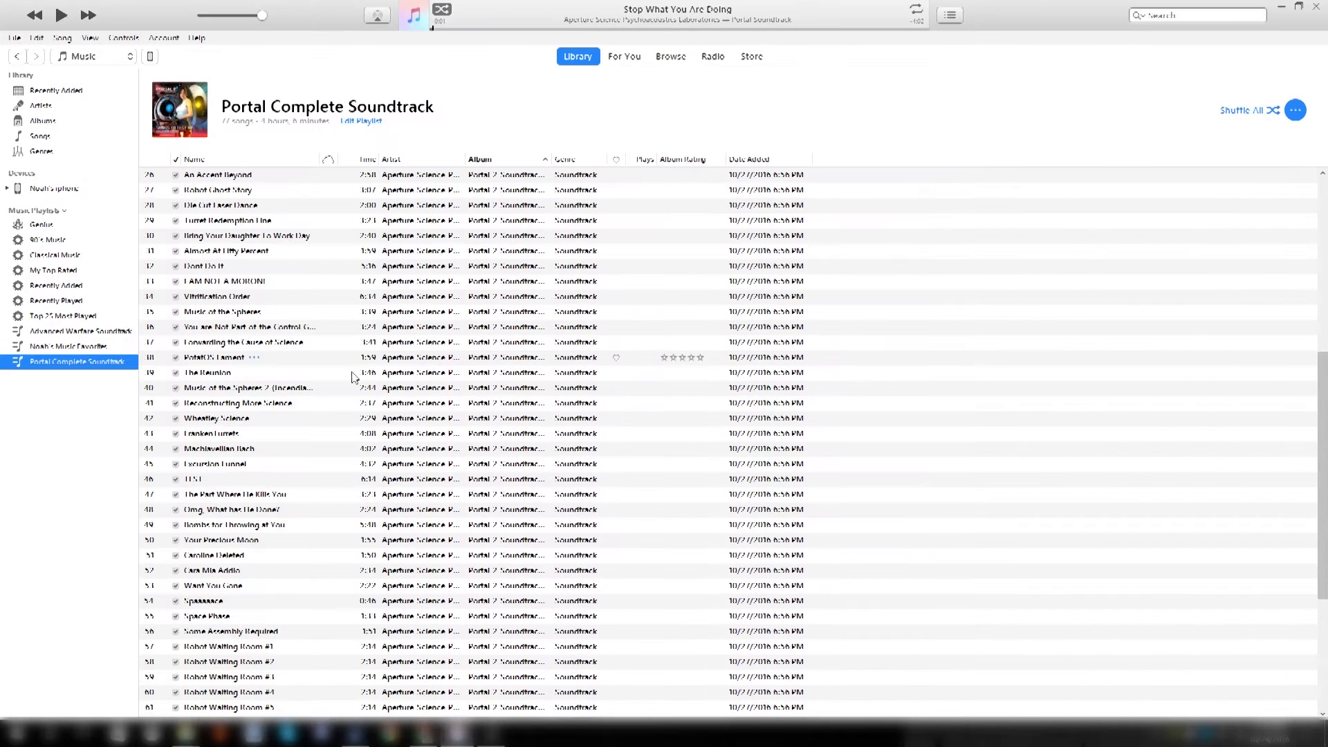
scroll(356, 379, down, 5)
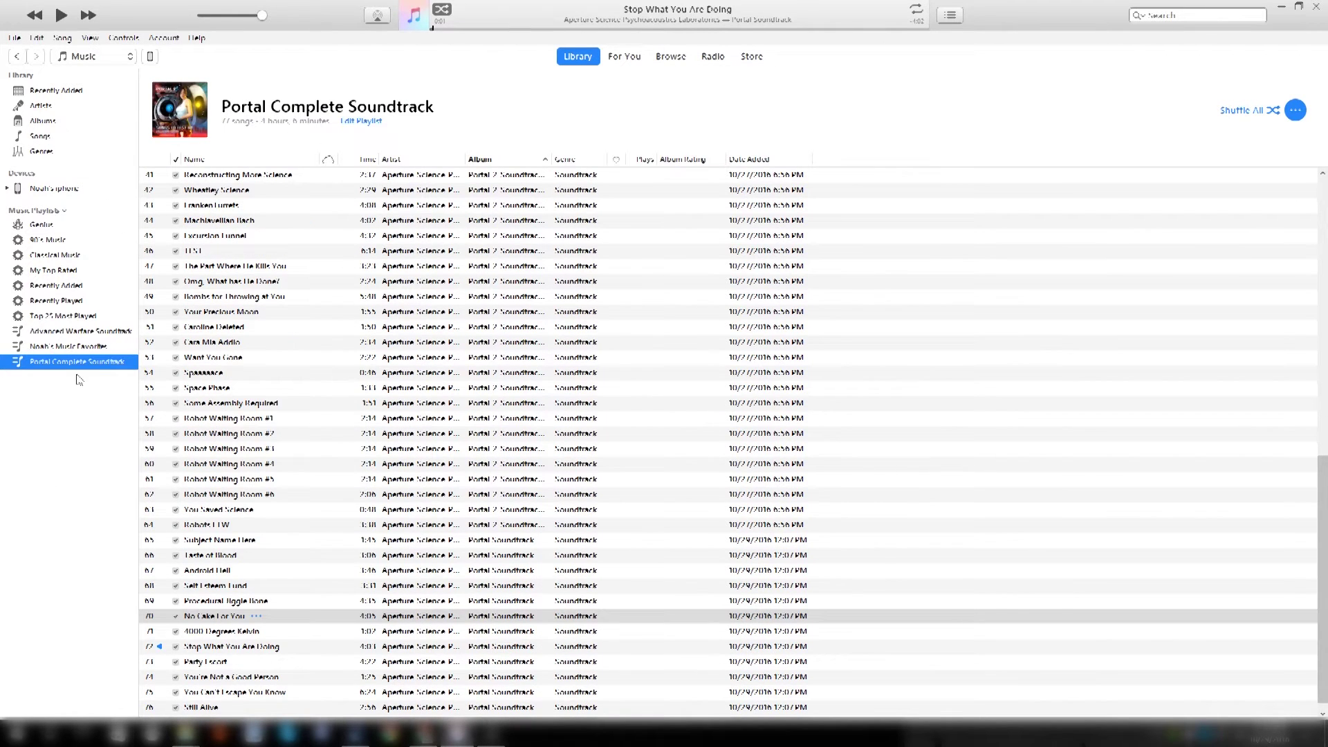
scroll(463, 541, down, 1)
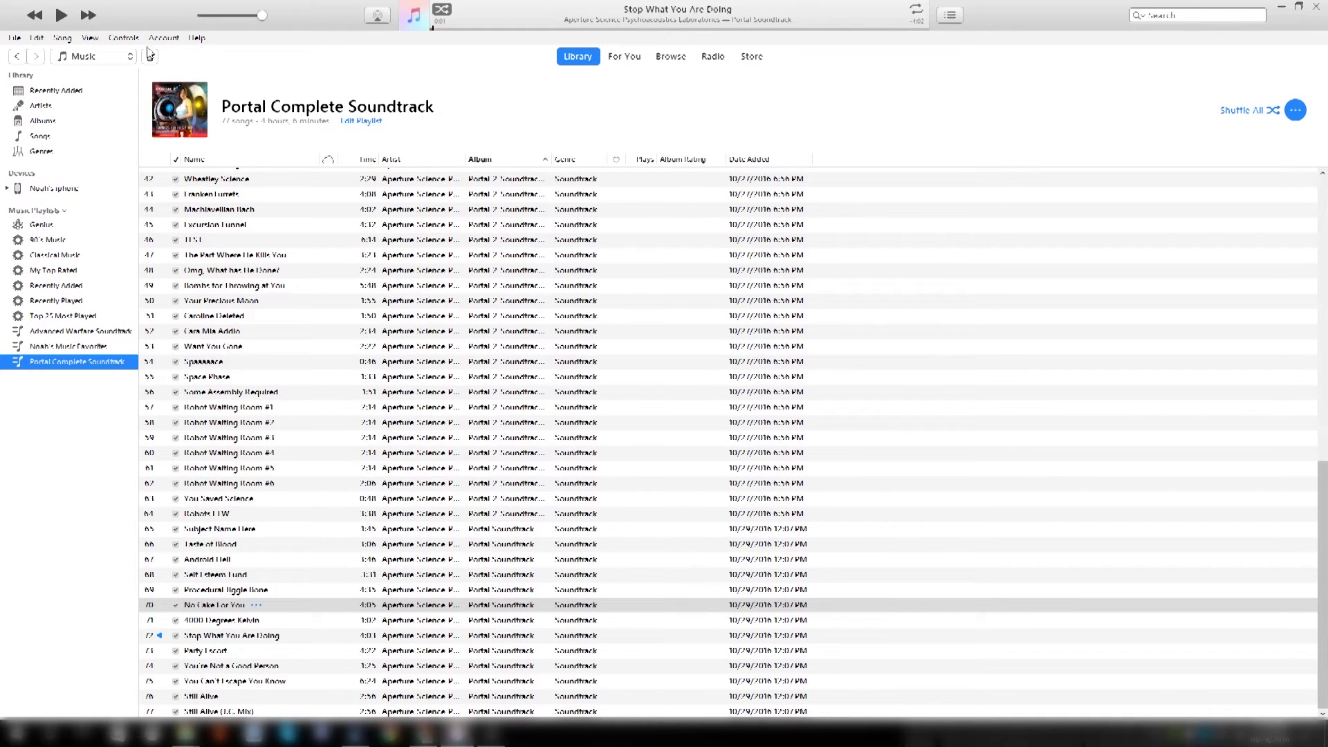
scroll(320, 505, up, 12)
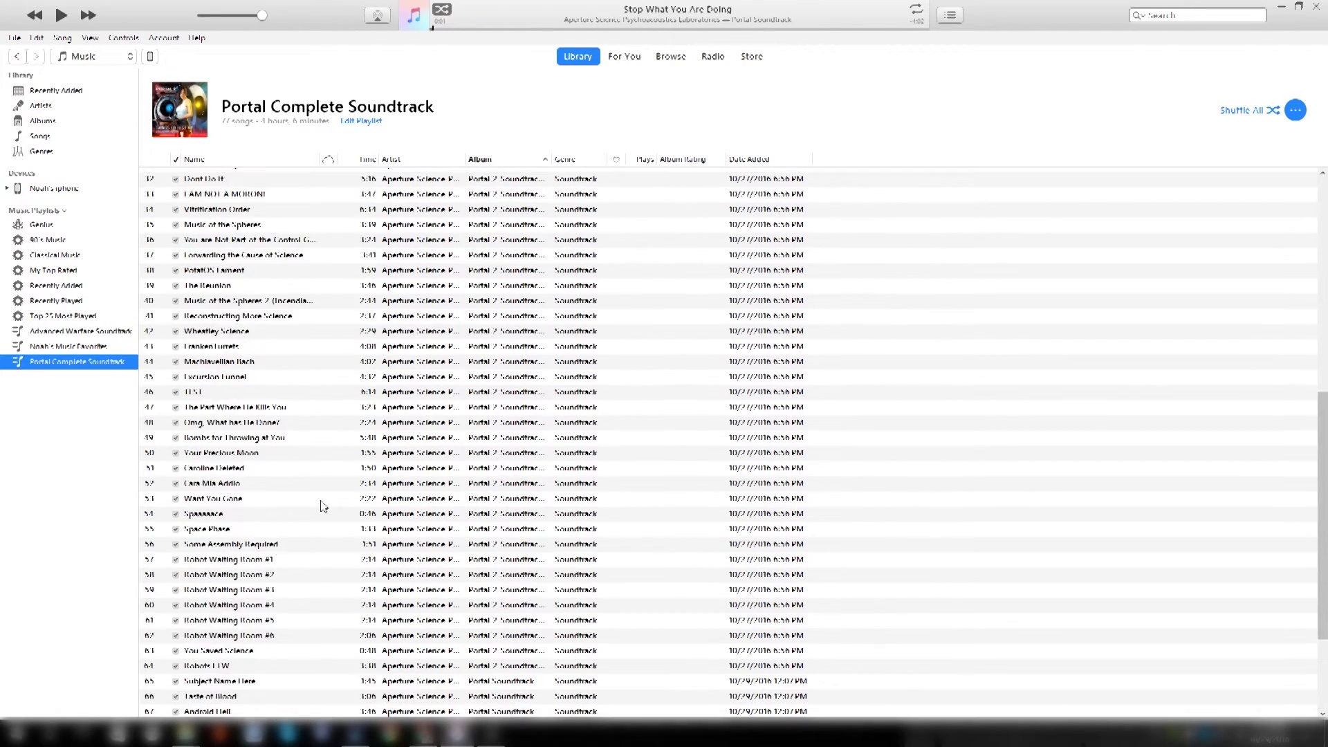
scroll(574, 243, up, 2)
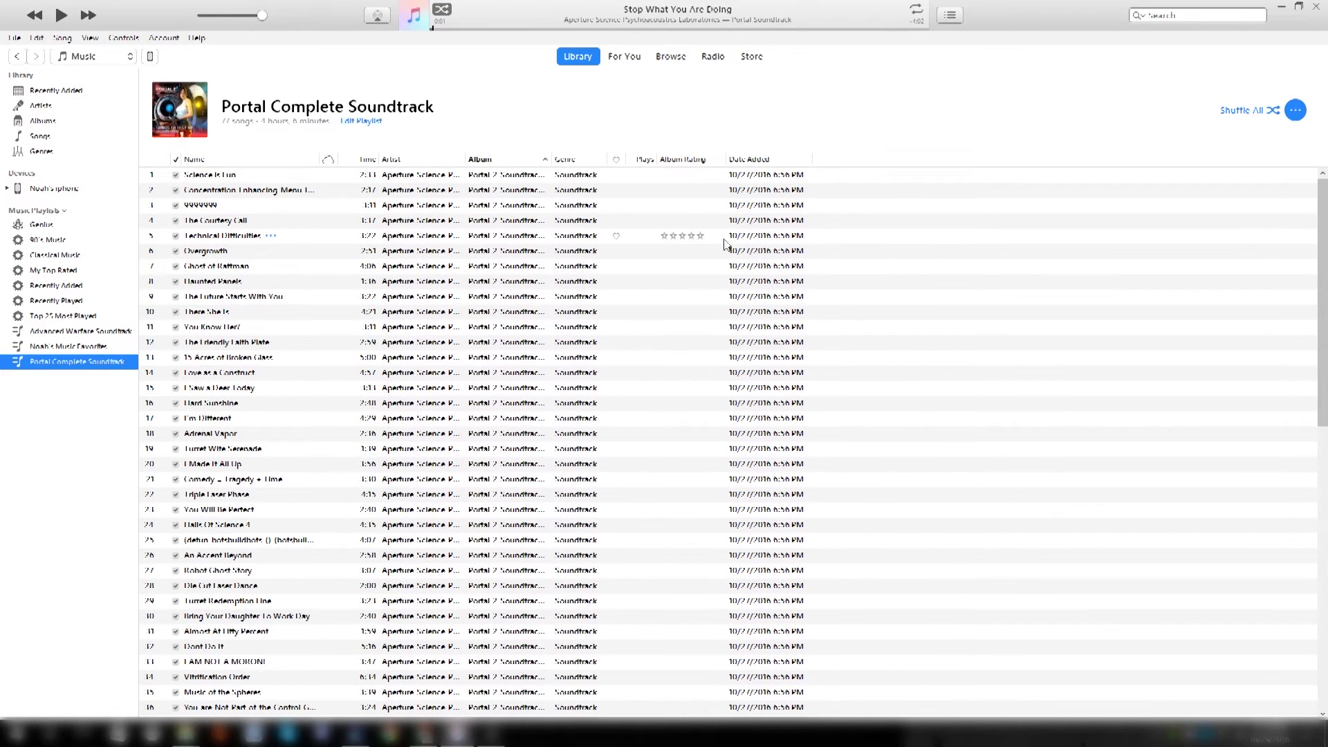
scroll(727, 249, down, 14)
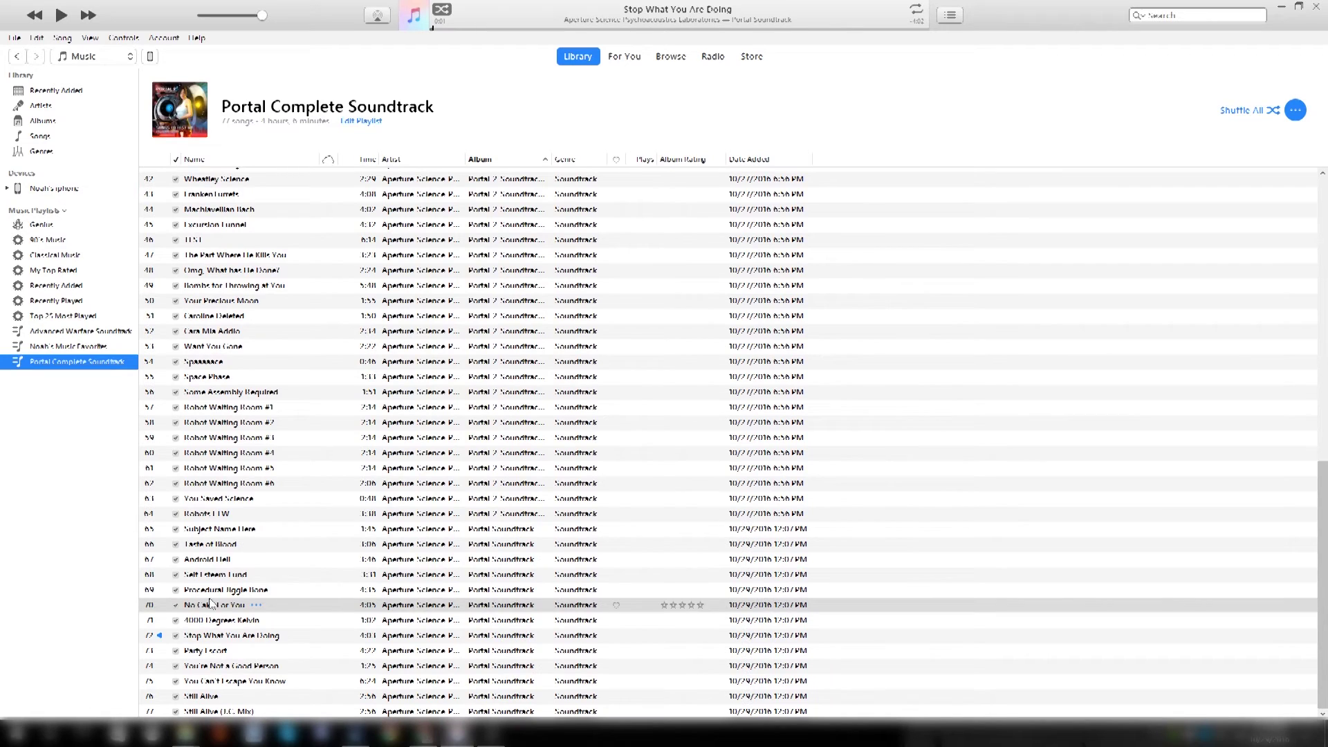
- Bring up the Portal Complete Soundtrack folder in File Explorer and look through its files up to the first song
mouse_move(185, 732)
click(165, 692)
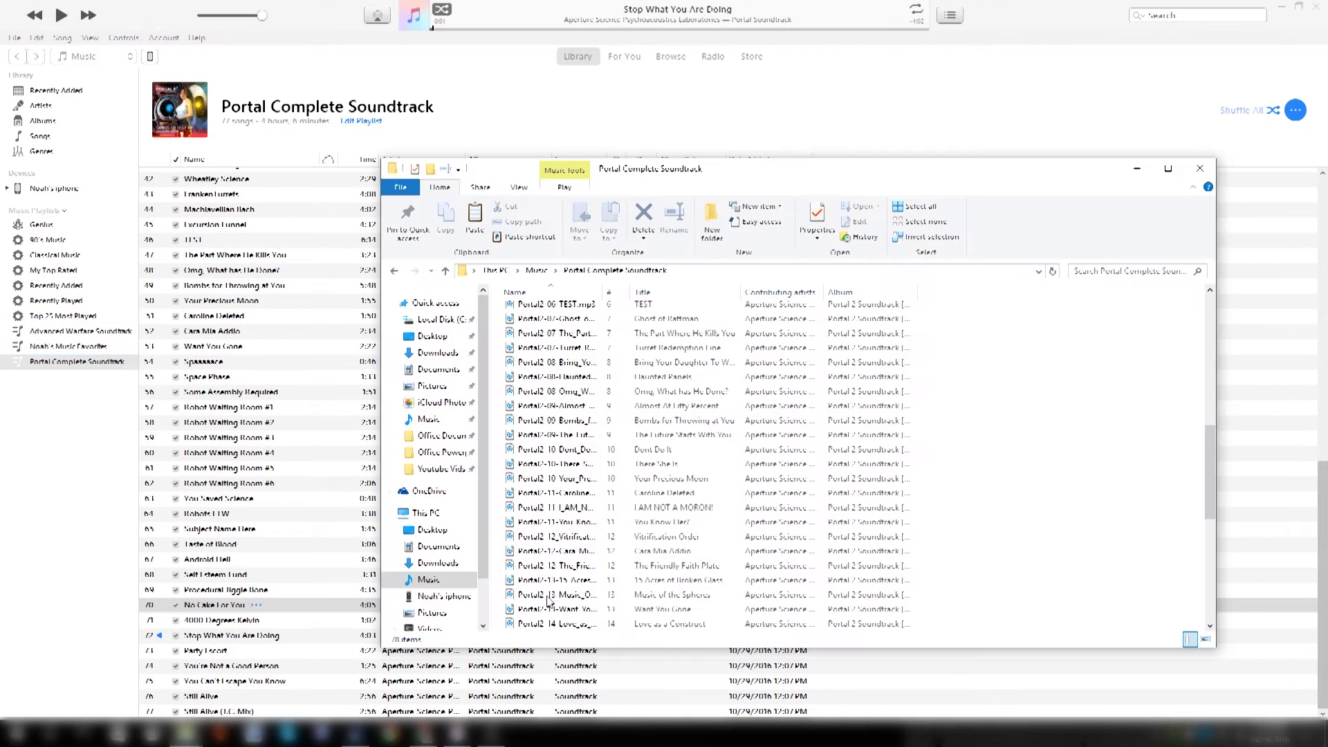
scroll(560, 357, up, 7)
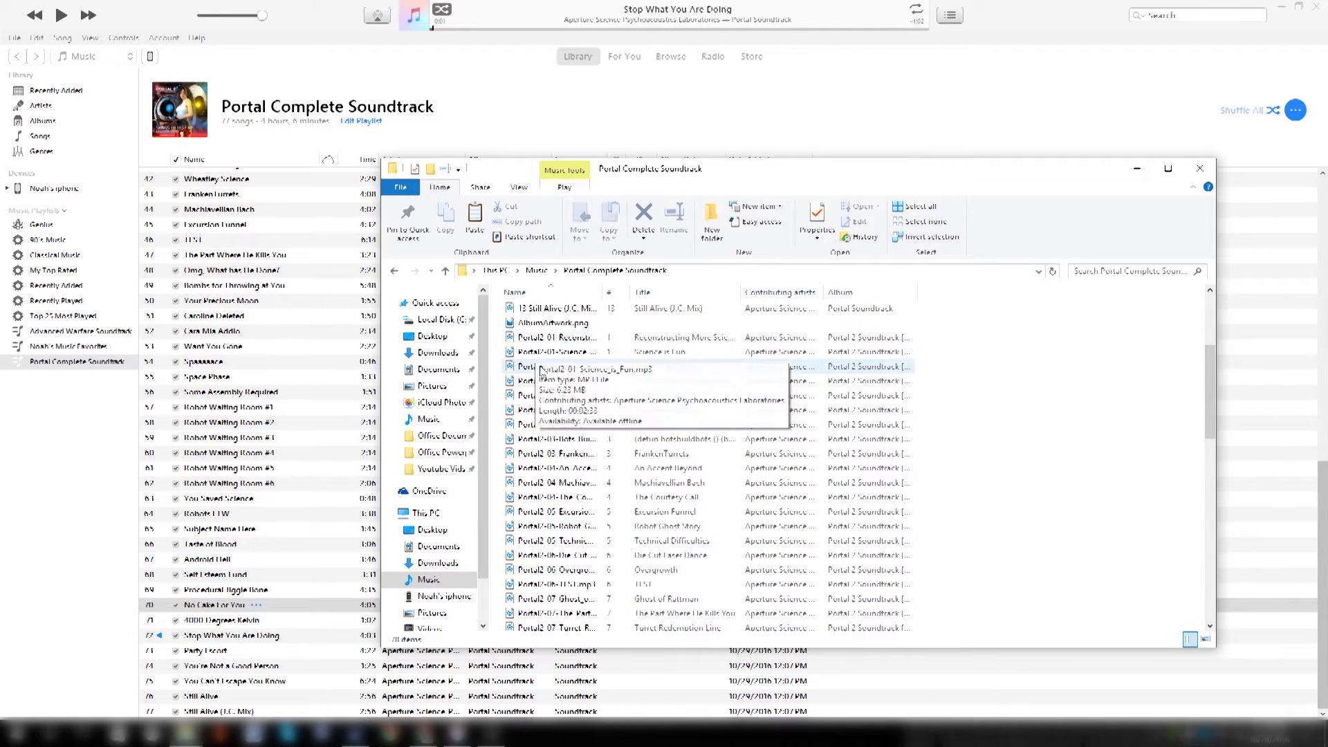
scroll(546, 353, up, 4)
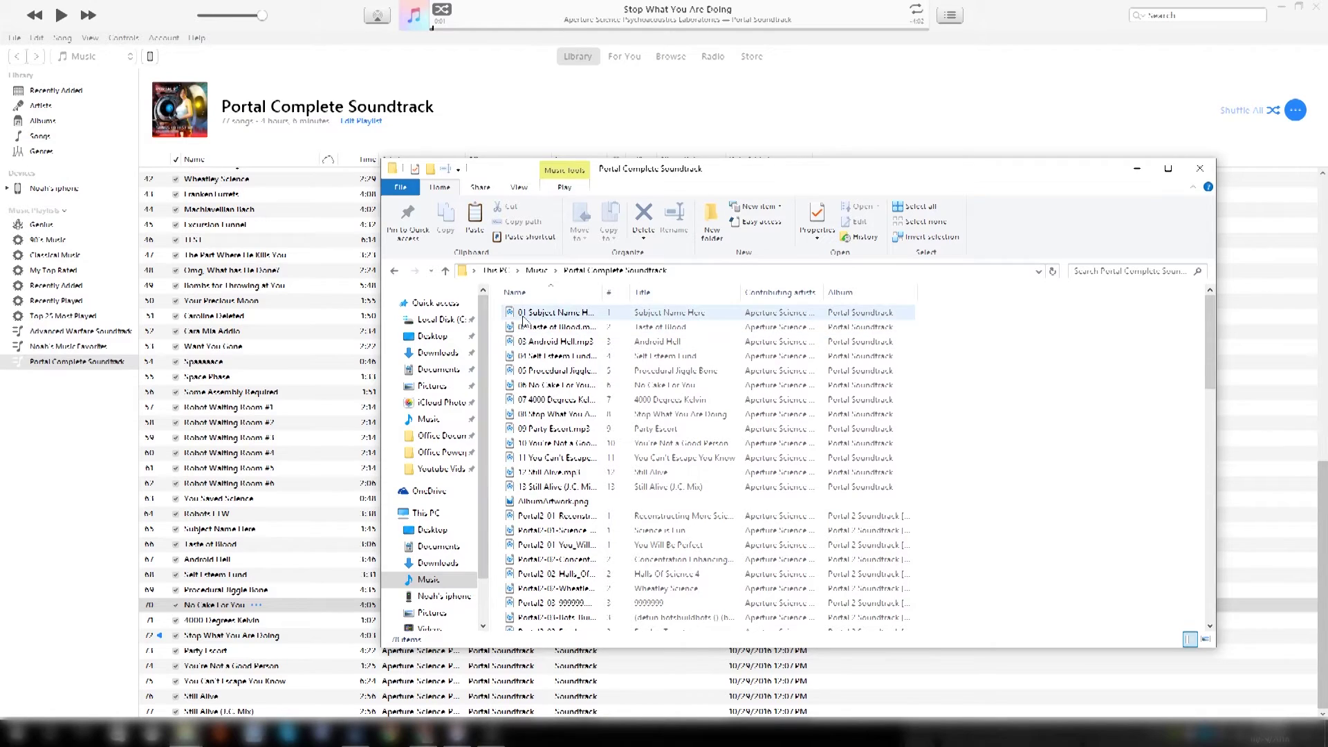
- Switch back to iTunes and play 4000 Degrees Kelvin from the playlist
click(77, 623)
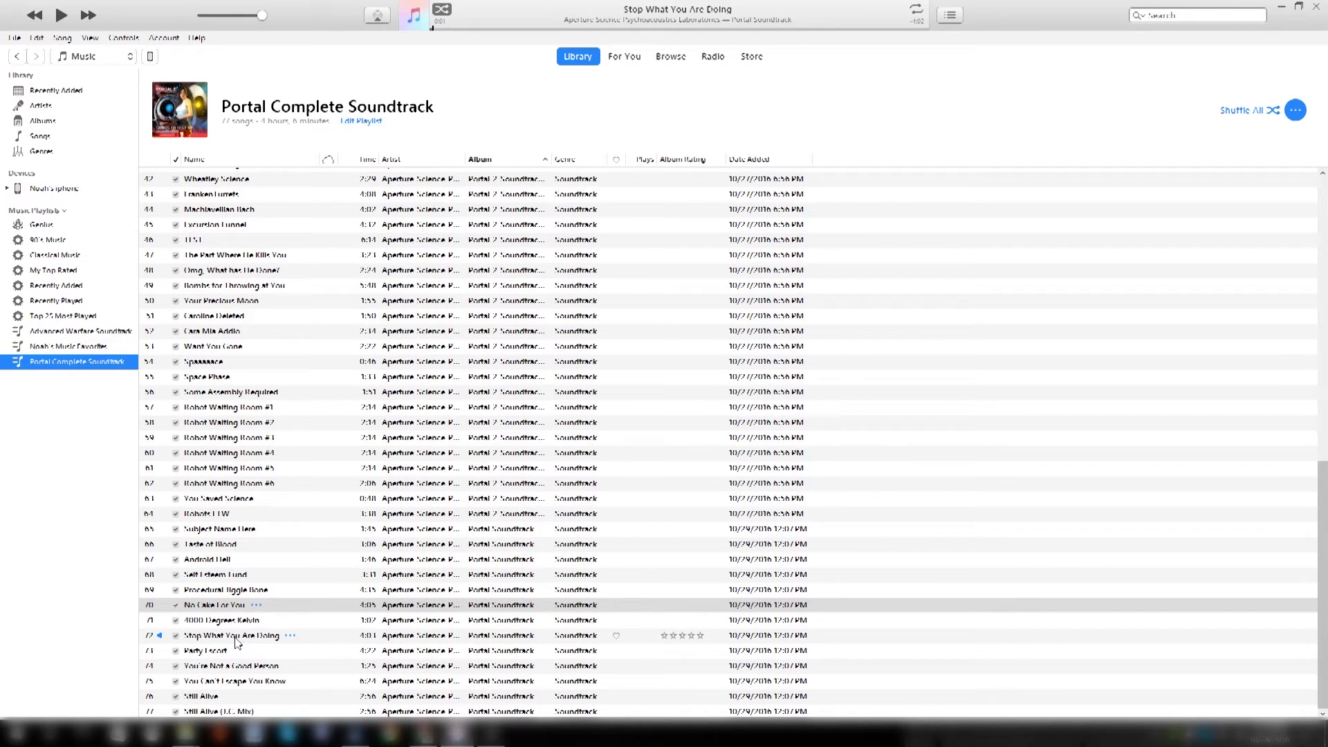
double_click(227, 620)
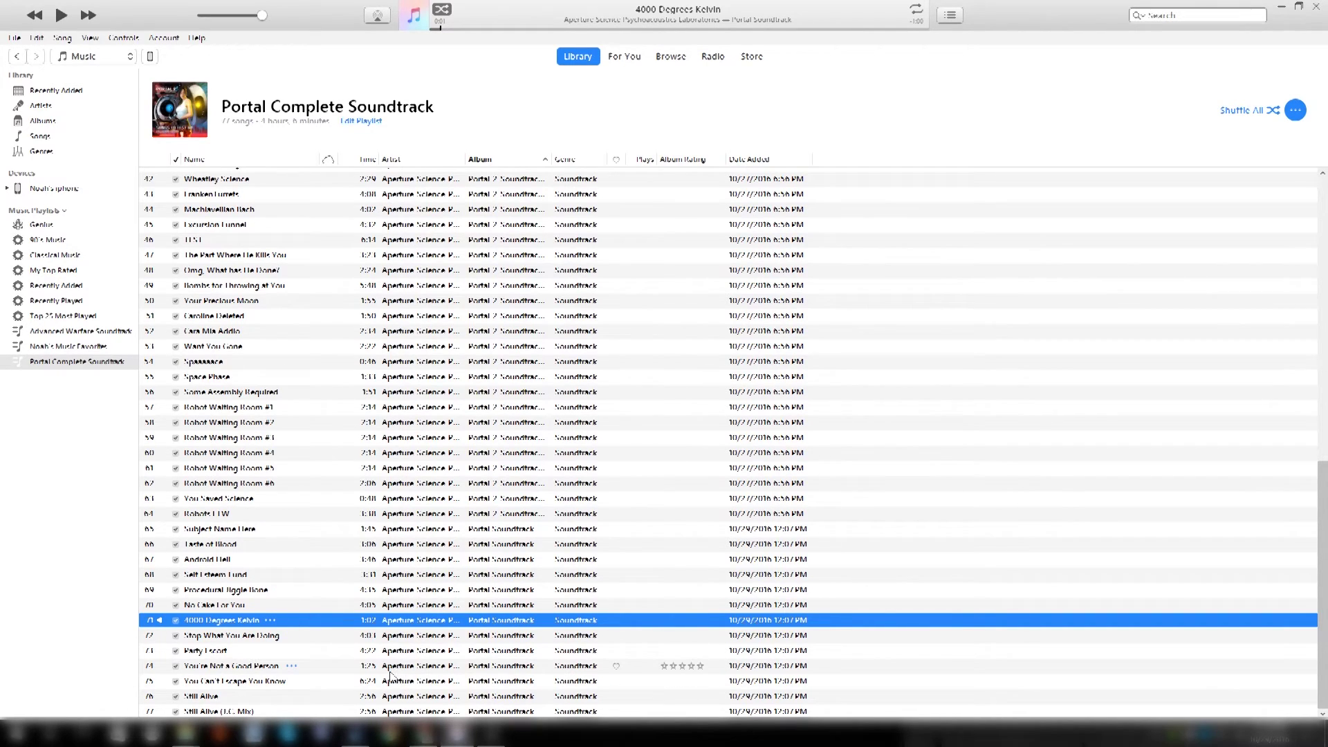
- Select all songs in the Portal Complete Soundtrack playlist and open the artwork settings in their shared song info
key(ctrl+a)
scroll(387, 484, up, 8)
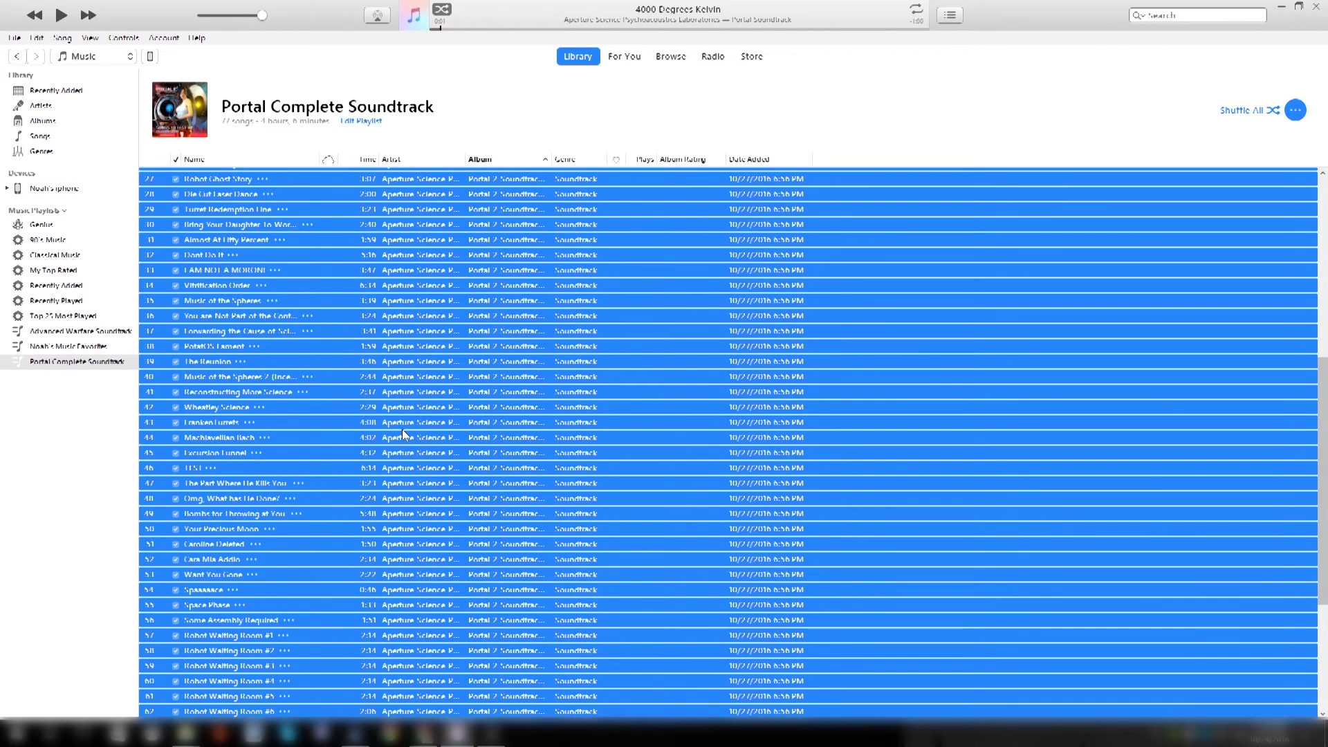
right_click(219, 336)
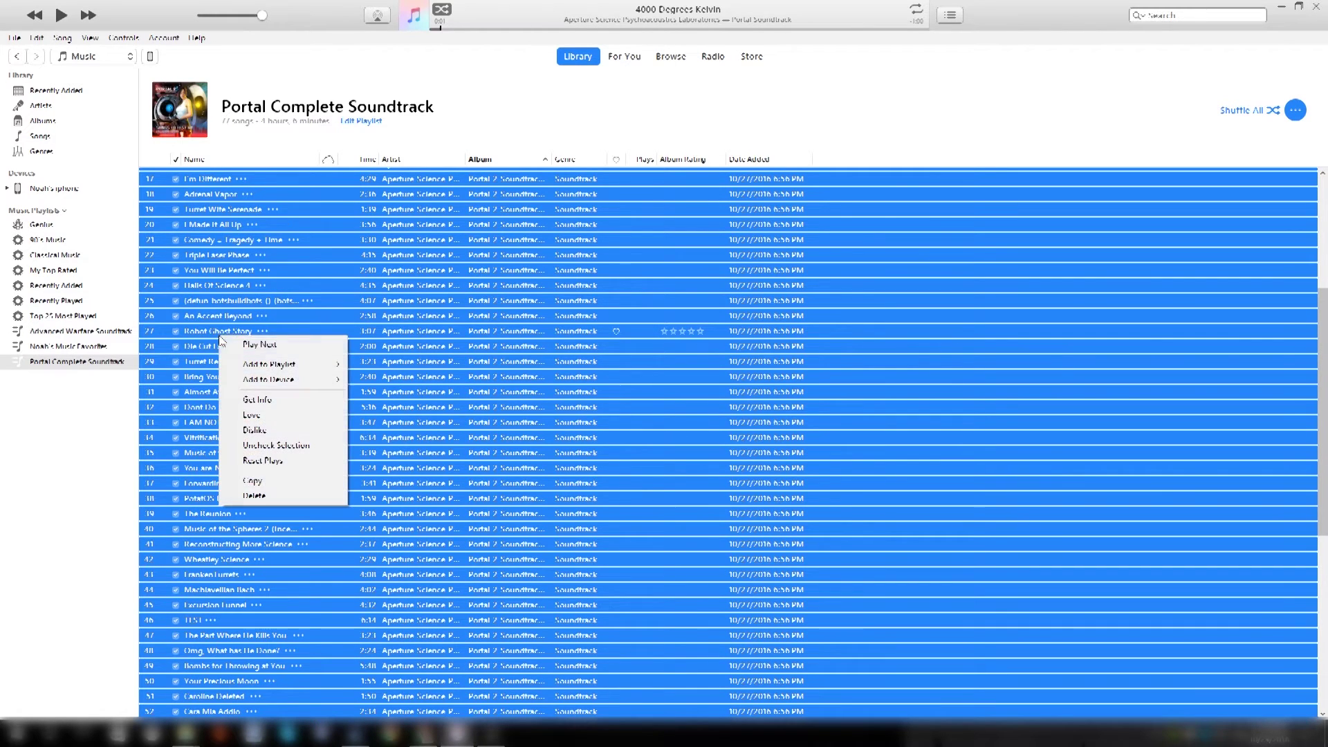
click(274, 399)
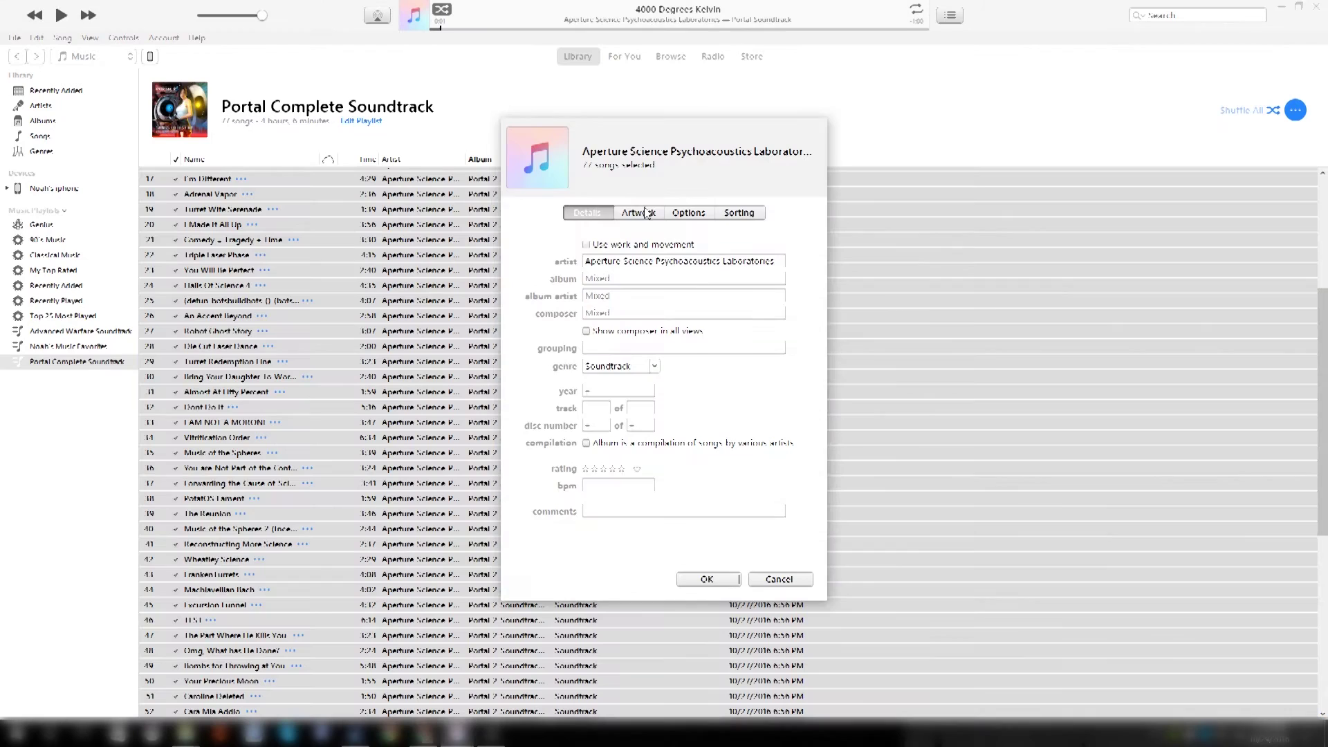
click(629, 217)
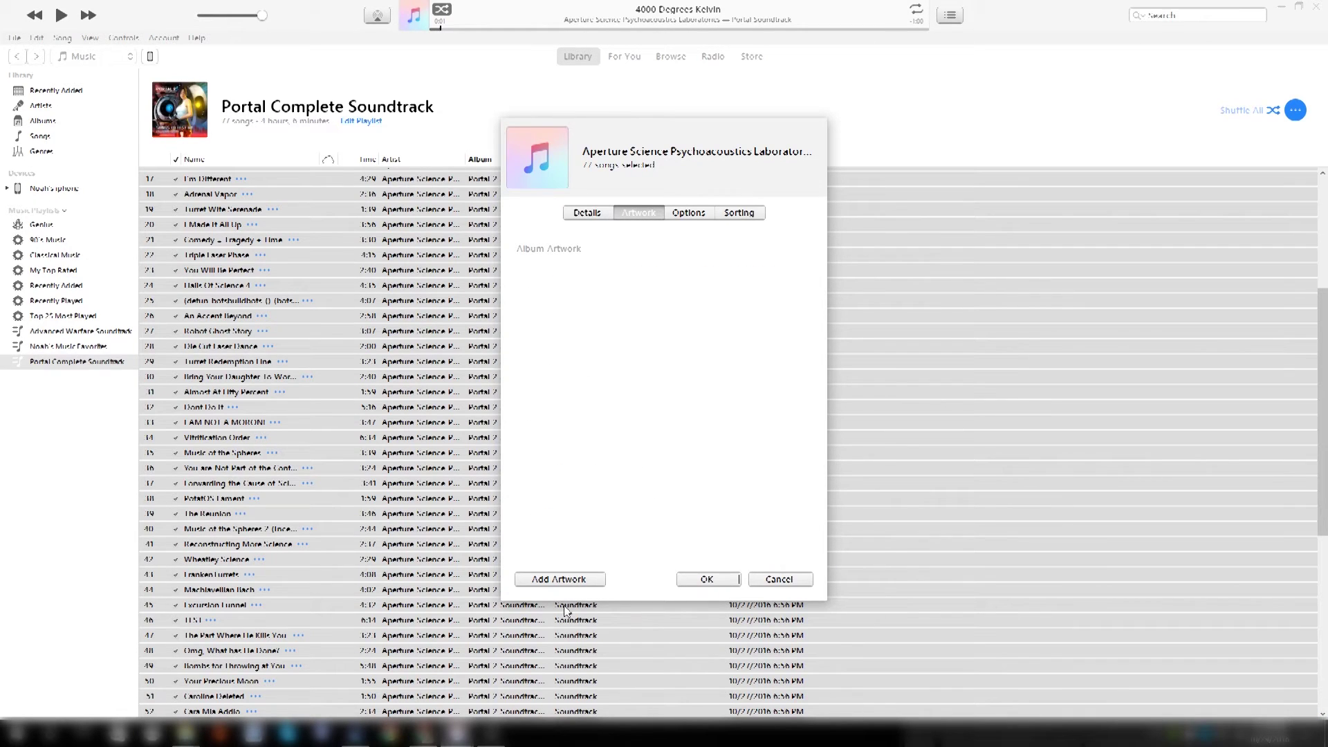
- Add AlbumArtwork.png from the Portal Complete Soundtrack folder as album artwork for all selected songs, and confirm the change for multiple items
click(184, 733)
click(138, 685)
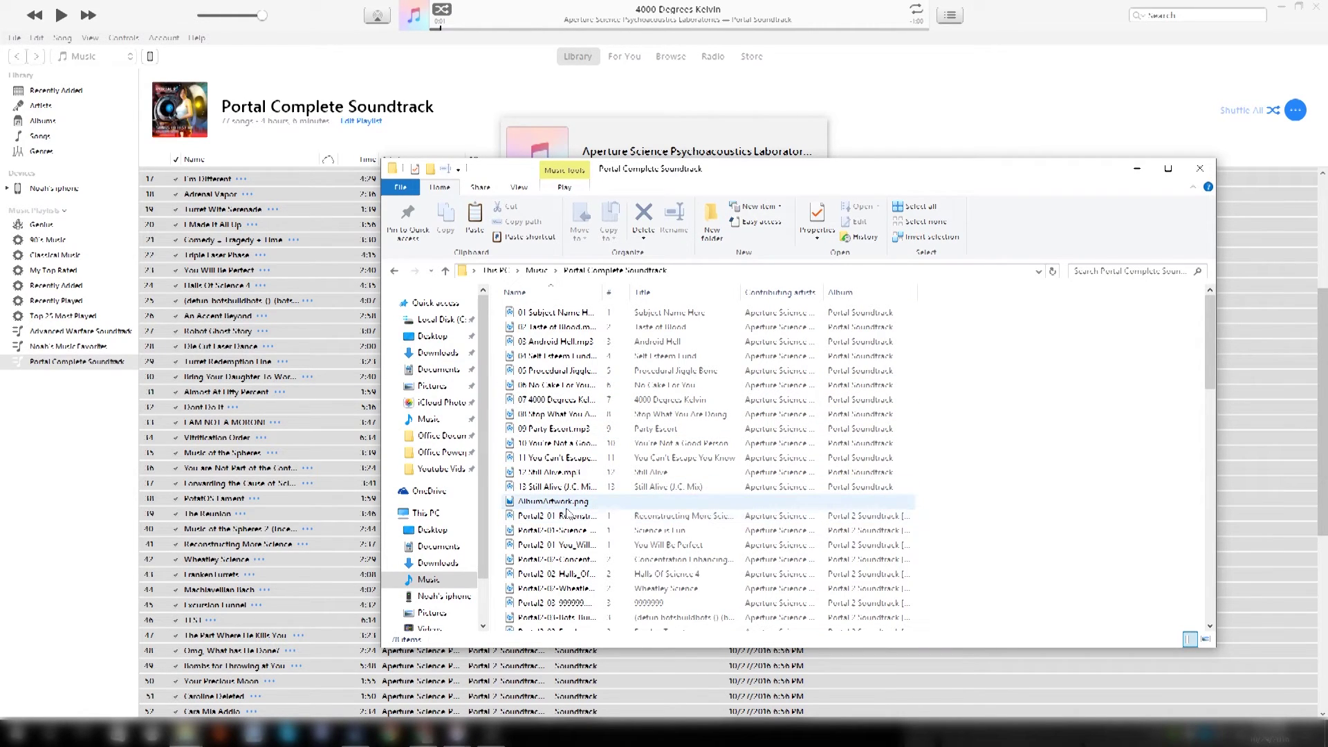
mouse_move(587, 507)
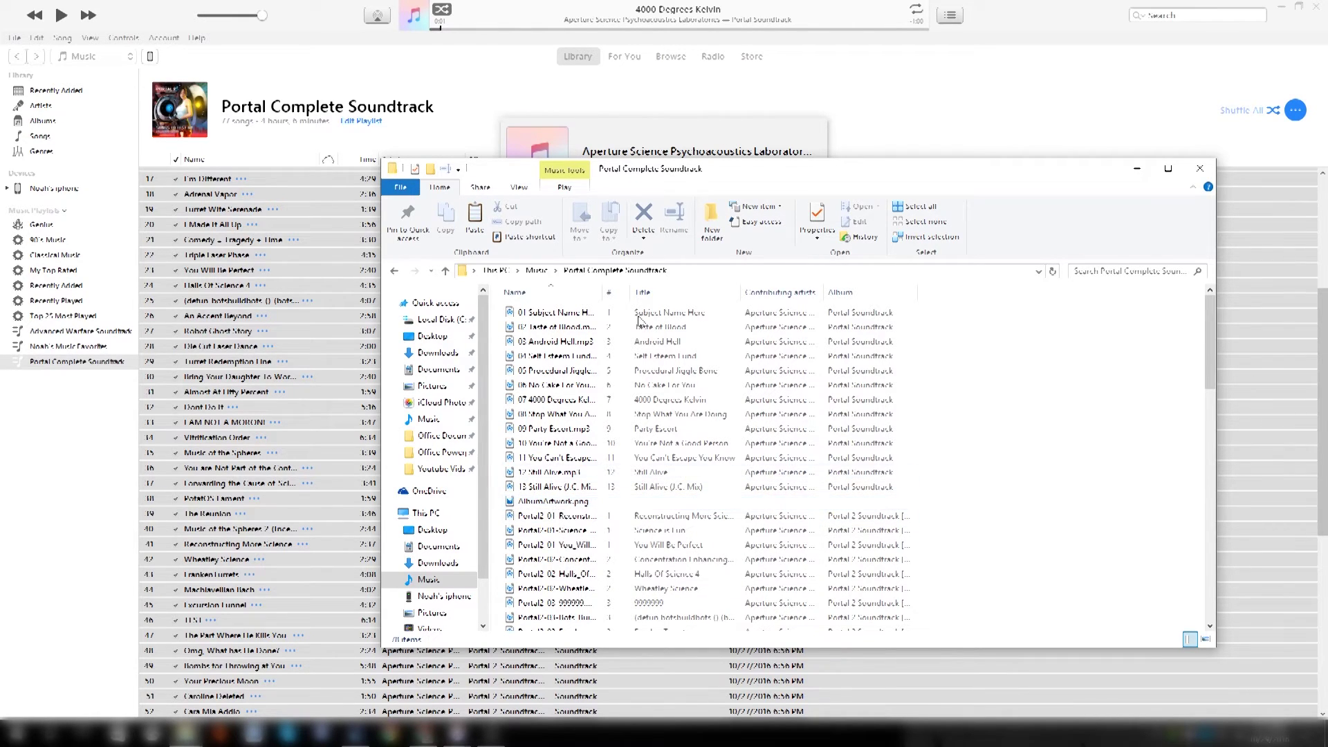
drag(735, 182, 817, 278)
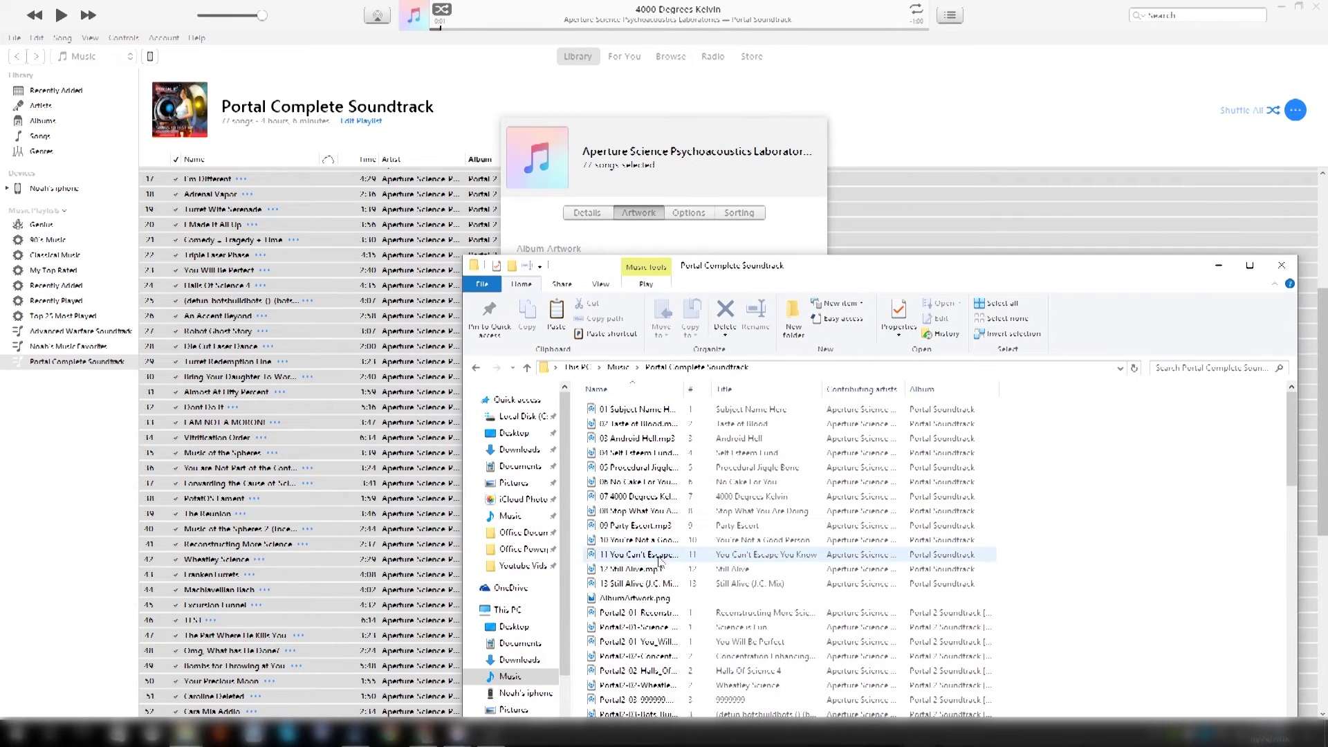
drag(645, 599, 603, 352)
key(alt+Tab)
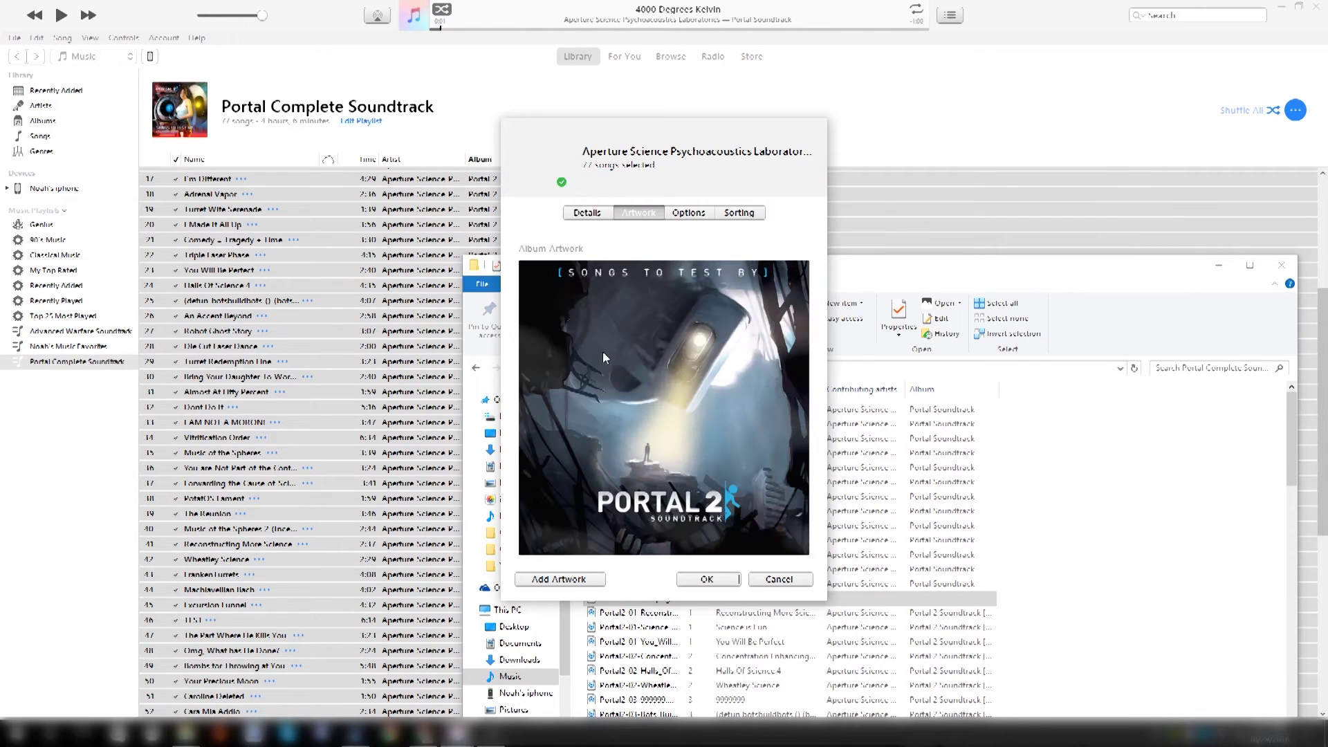
click(722, 581)
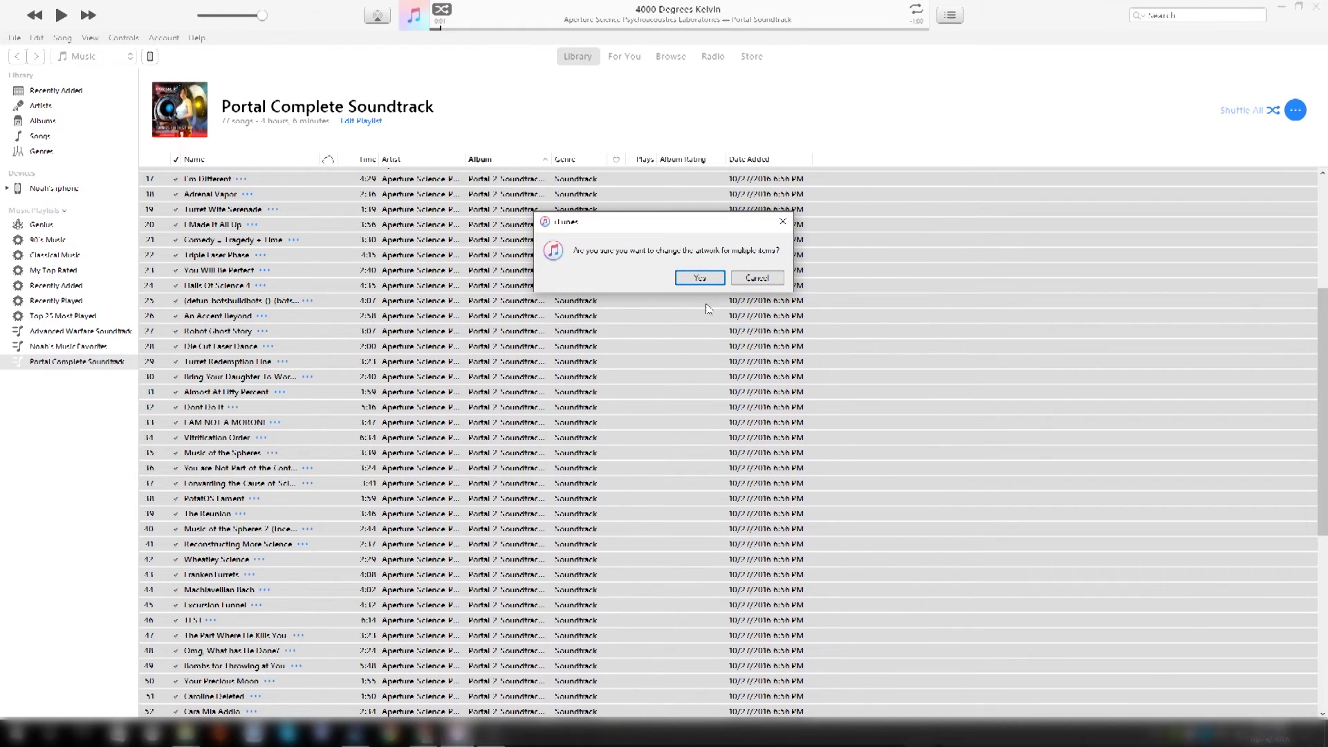
click(723, 277)
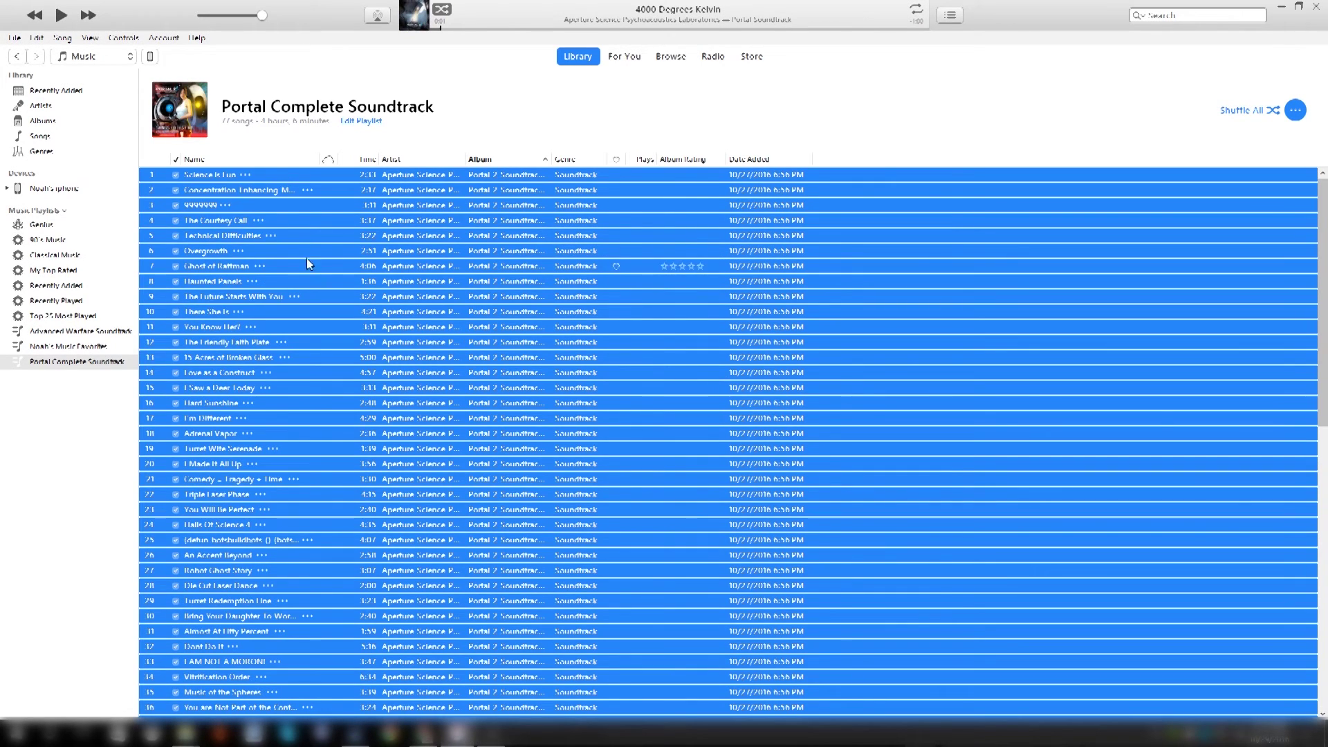
- Clear the full selection, play The Courtesy Call to check its artwork, and look further down the playlist
click(308, 205)
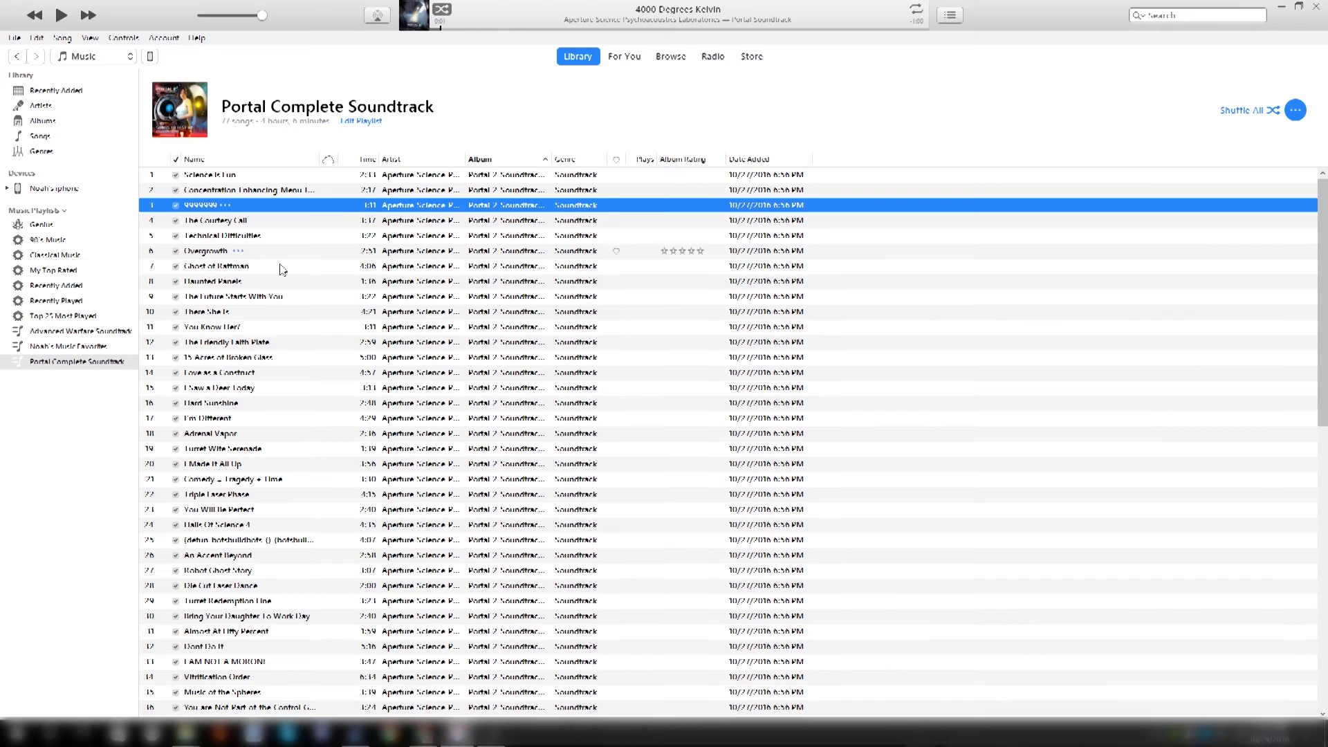
double_click(283, 224)
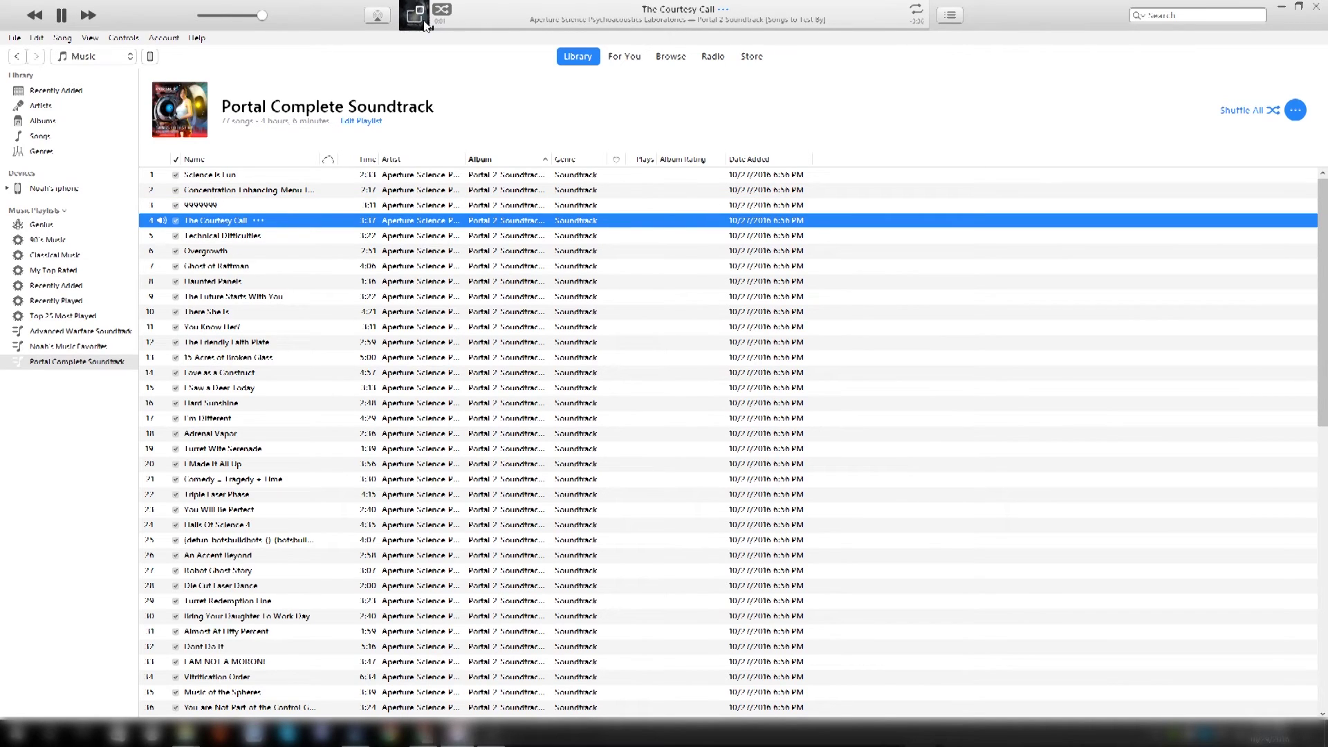
mouse_move(416, 20)
scroll(343, 484, down, 8)
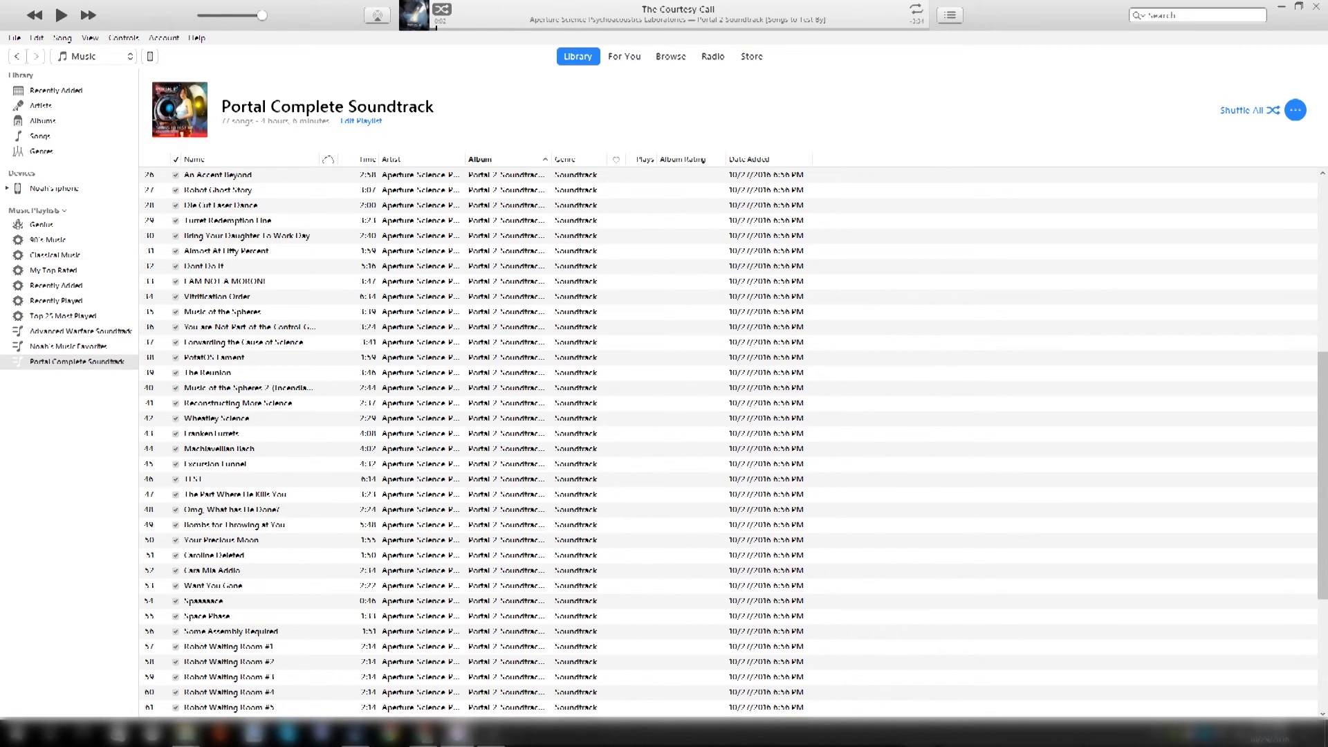
- Bring up Portal 2's Soundtrack folder window in File Explorer, go up to steamapps, and look through the game folders in common
click(185, 731)
click(253, 661)
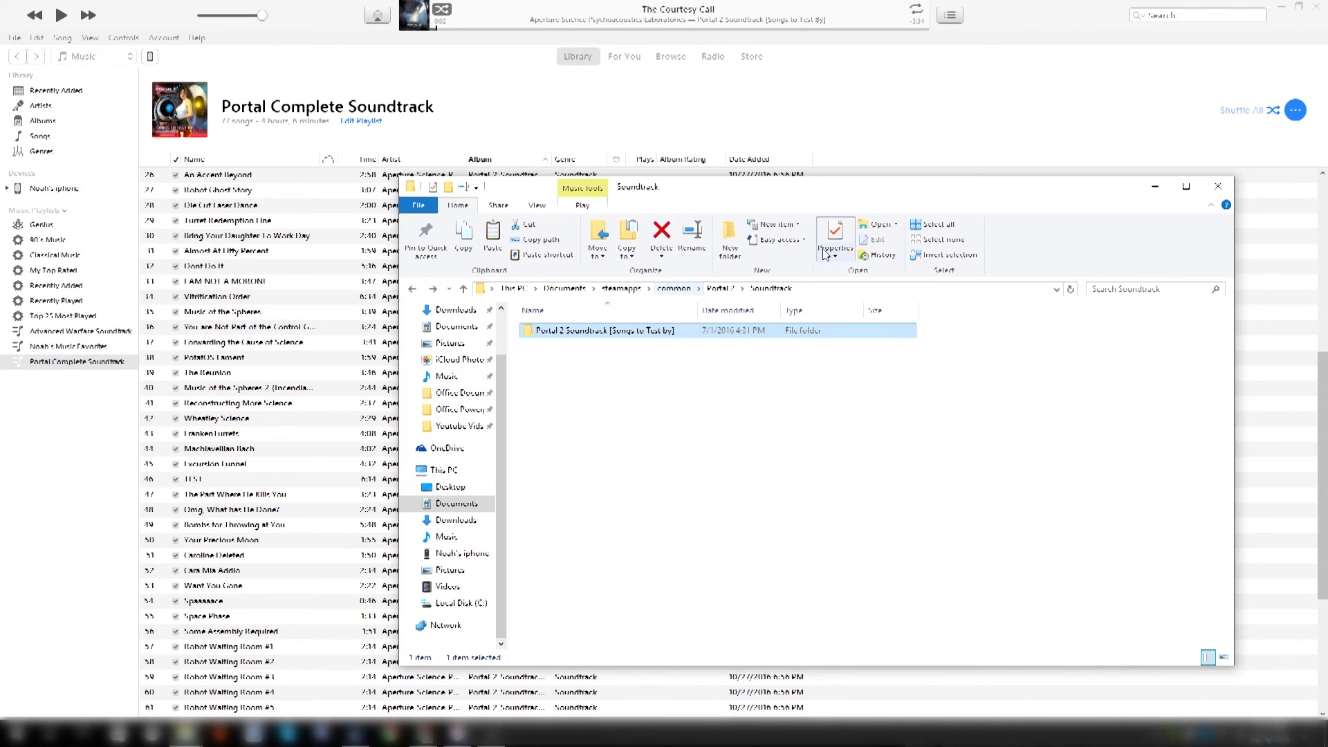
click(632, 289)
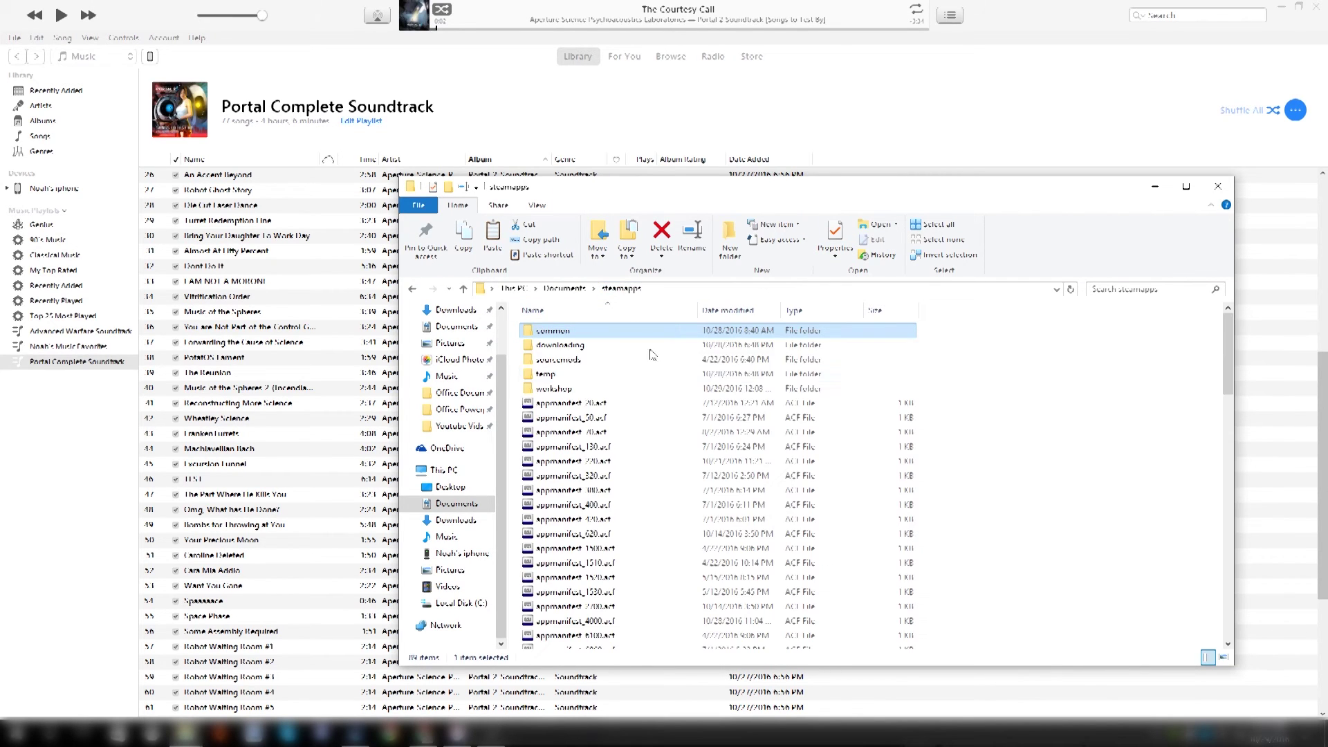
double_click(581, 331)
scroll(583, 459, down, 10)
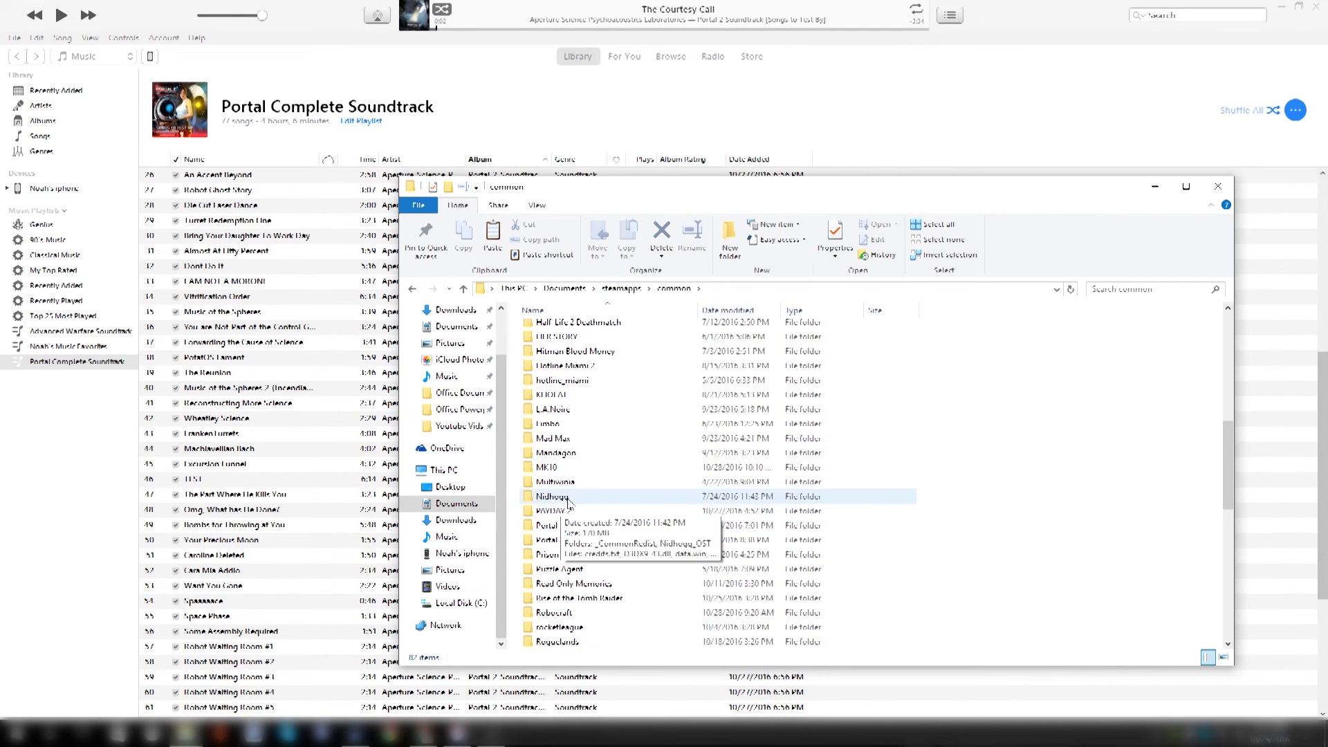
- Switch to Steam's music library, view the album The 12 Days of Xmas, and return to the common folder in File Explorer
key(alt+Tab)
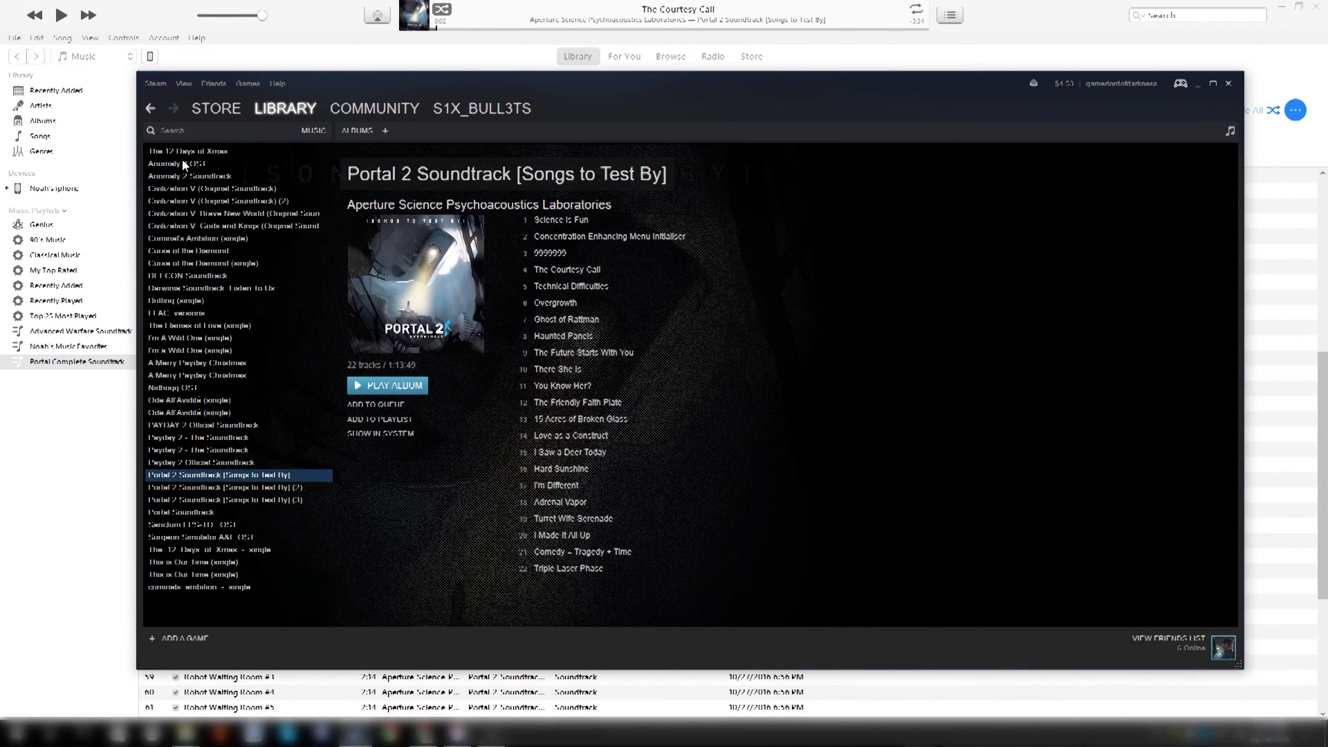
click(203, 152)
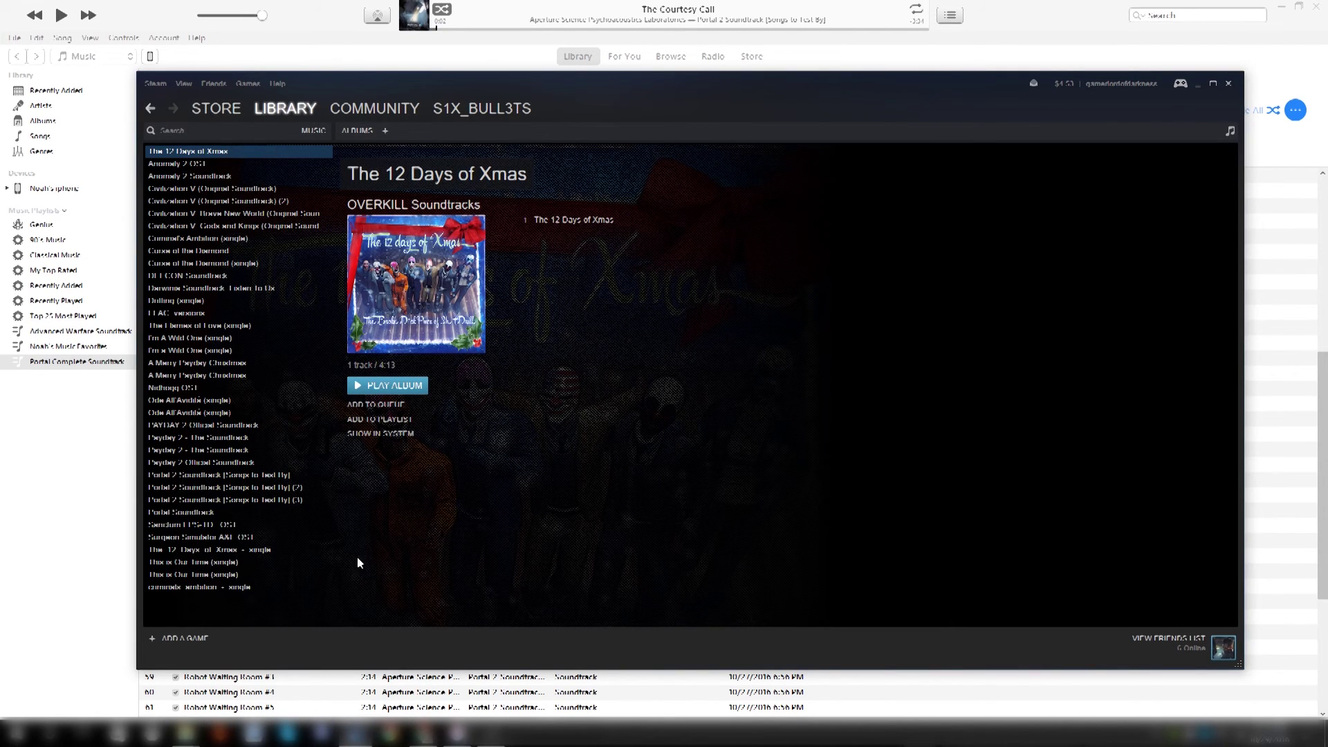
mouse_move(186, 732)
click(198, 649)
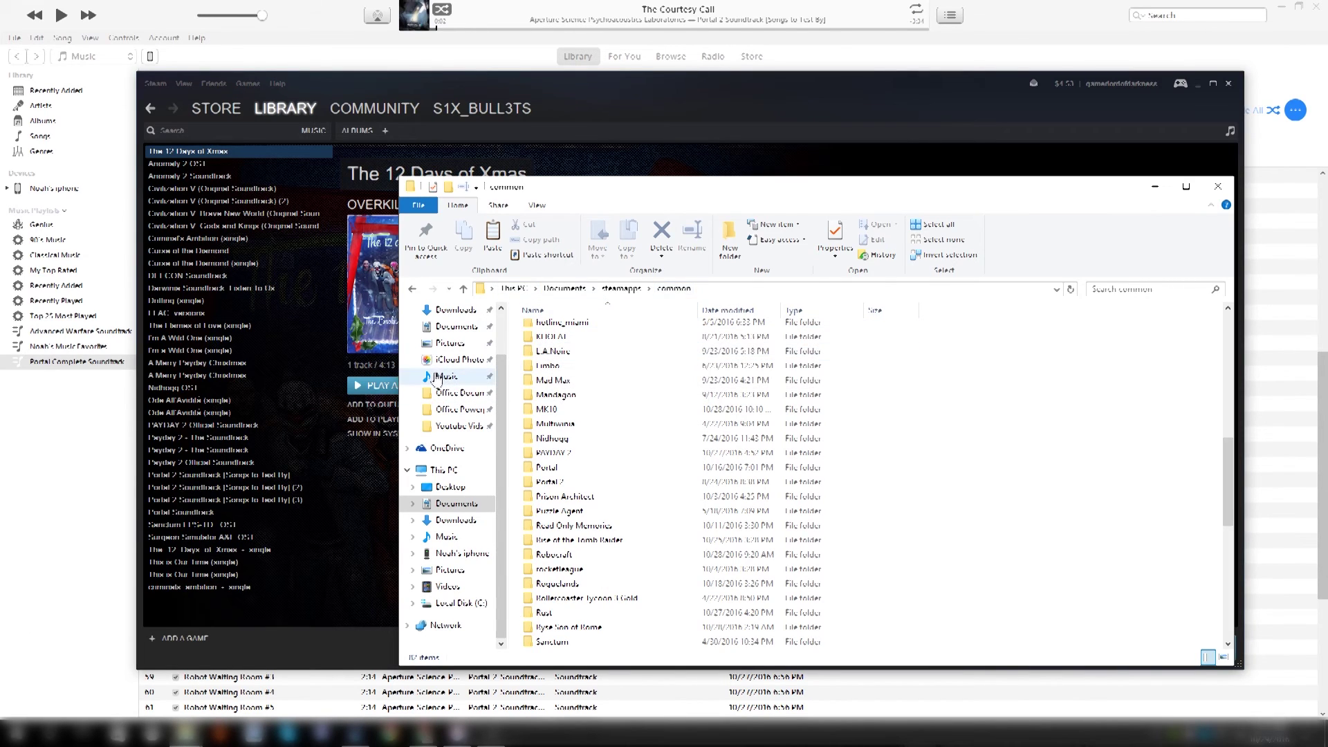
- Open the PAYDAY 2 folder, widen its Name column, look through the songs in PAYDAY 2 the Soundtrack, and go back
double_click(578, 454)
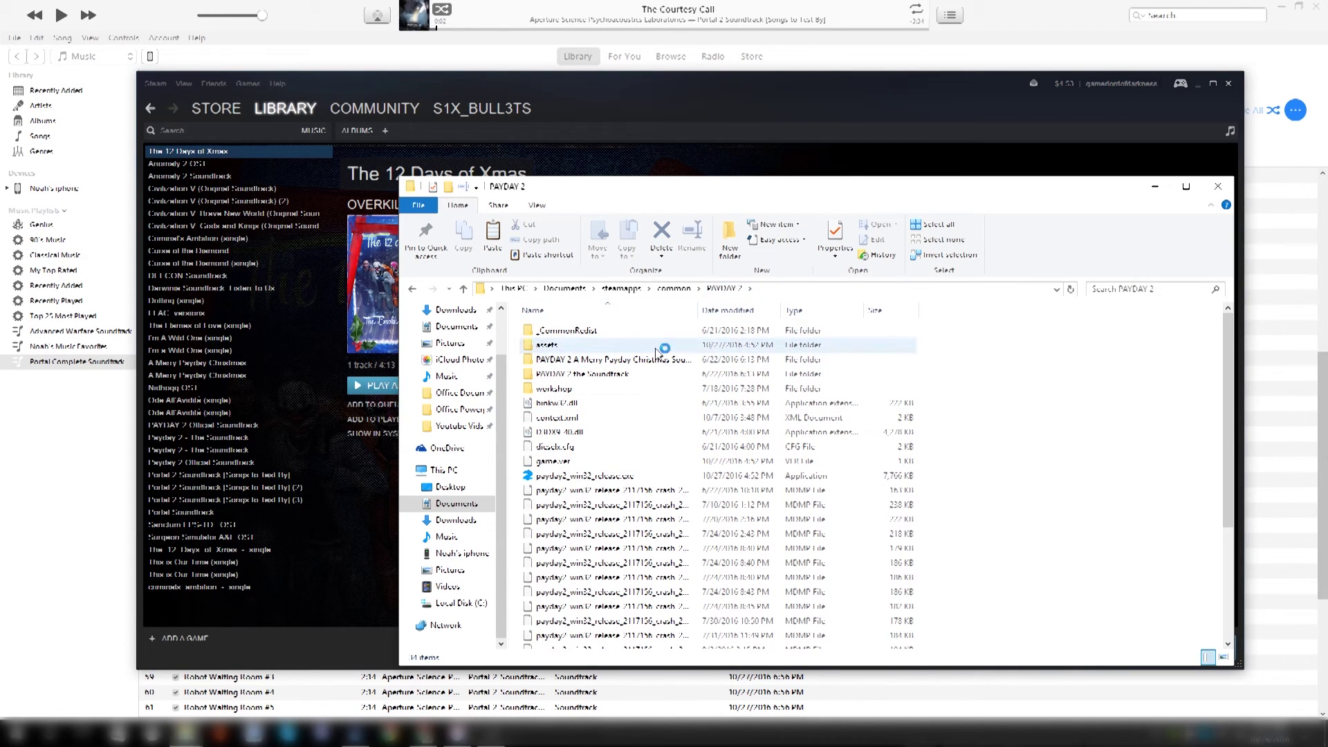
drag(698, 312, 737, 314)
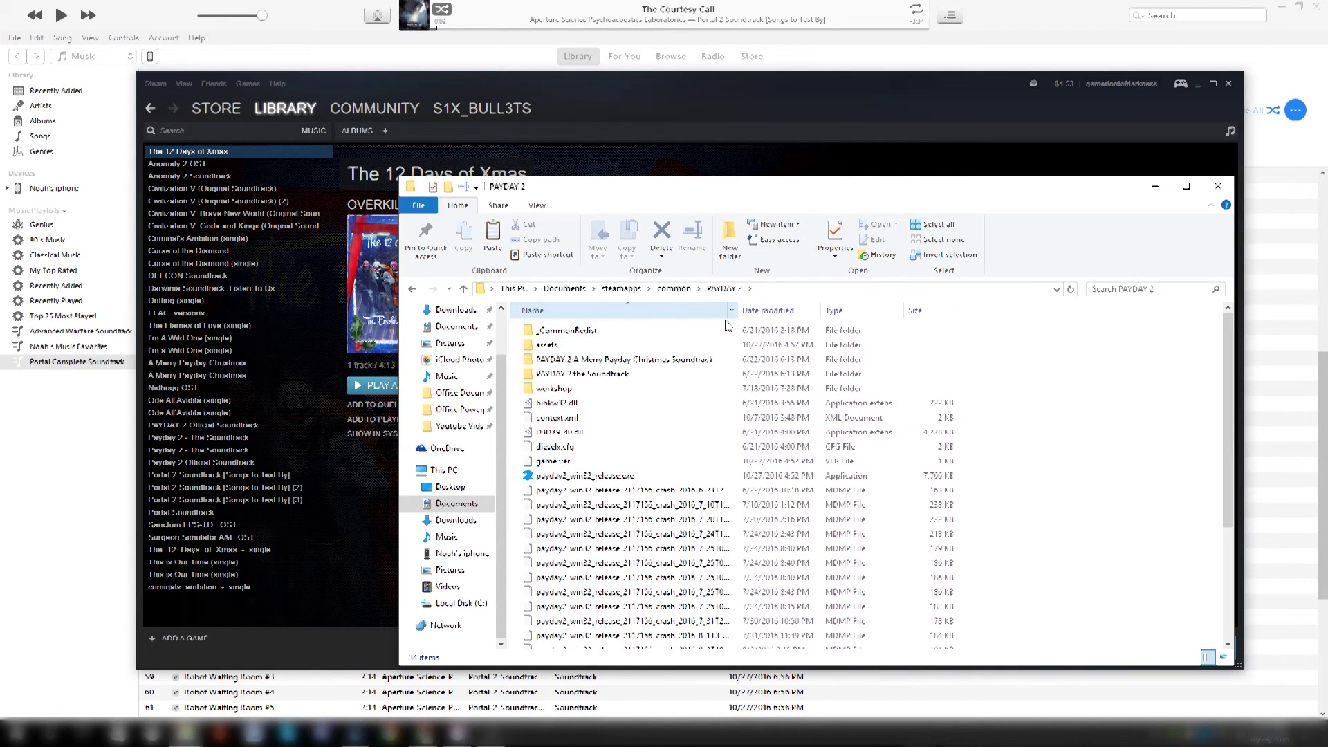
click(617, 376)
double_click(618, 377)
scroll(618, 415, down, 8)
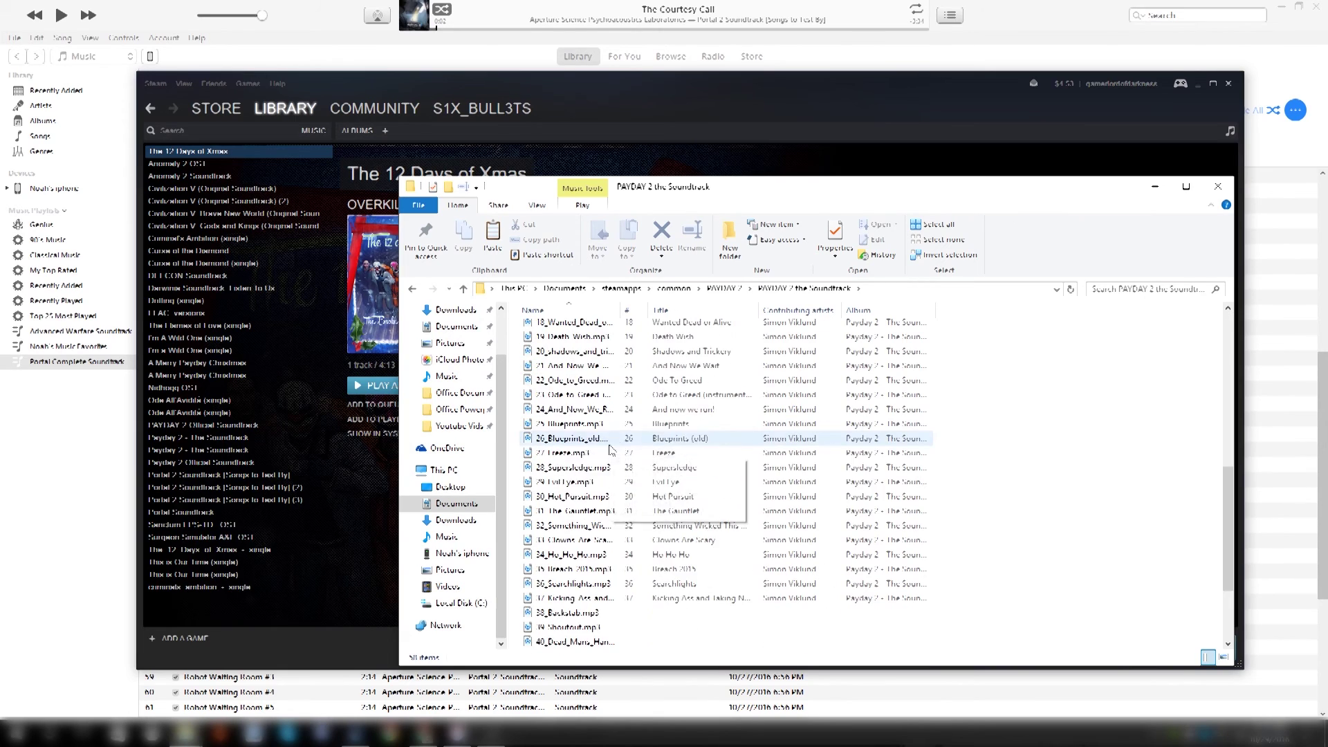
click(412, 288)
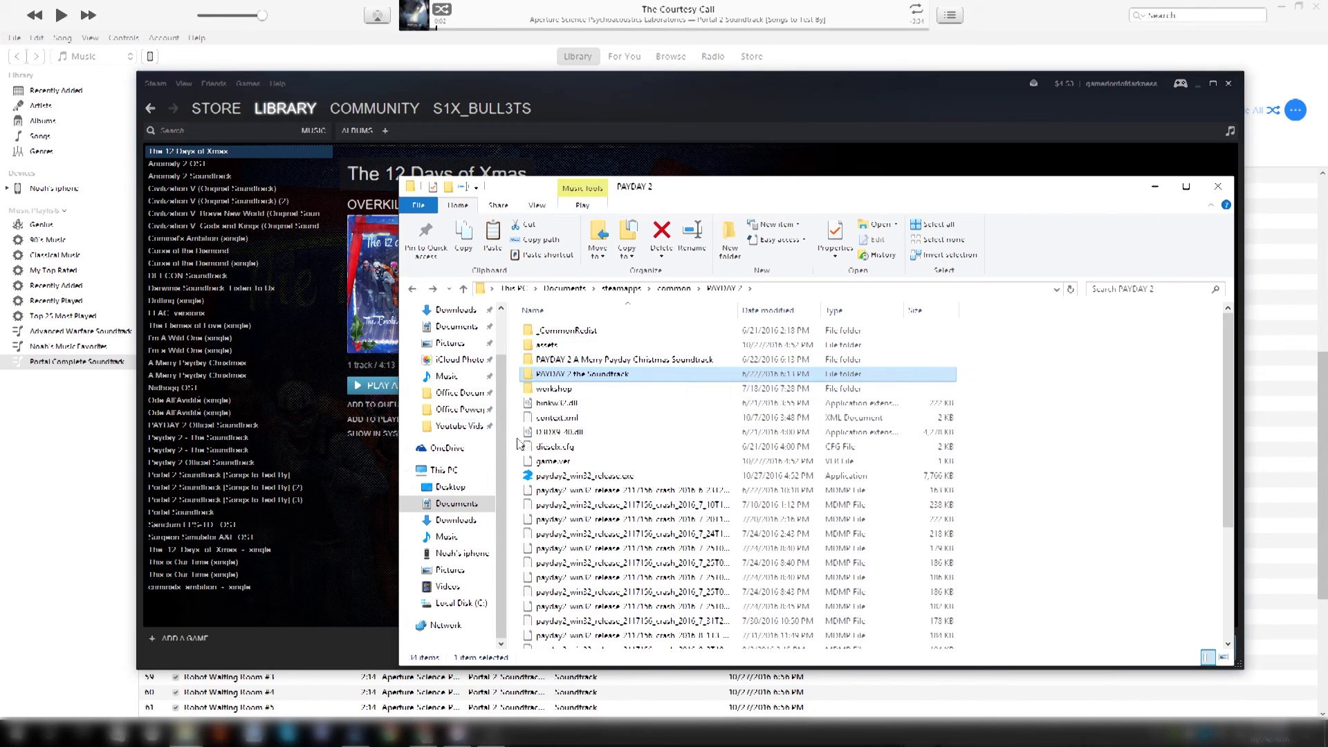
- Return to common, find Surgeon Simulator 2013, and look through the songs in its Black Heron Surgeon Simulator A&E OST Mp3 folder
click(670, 289)
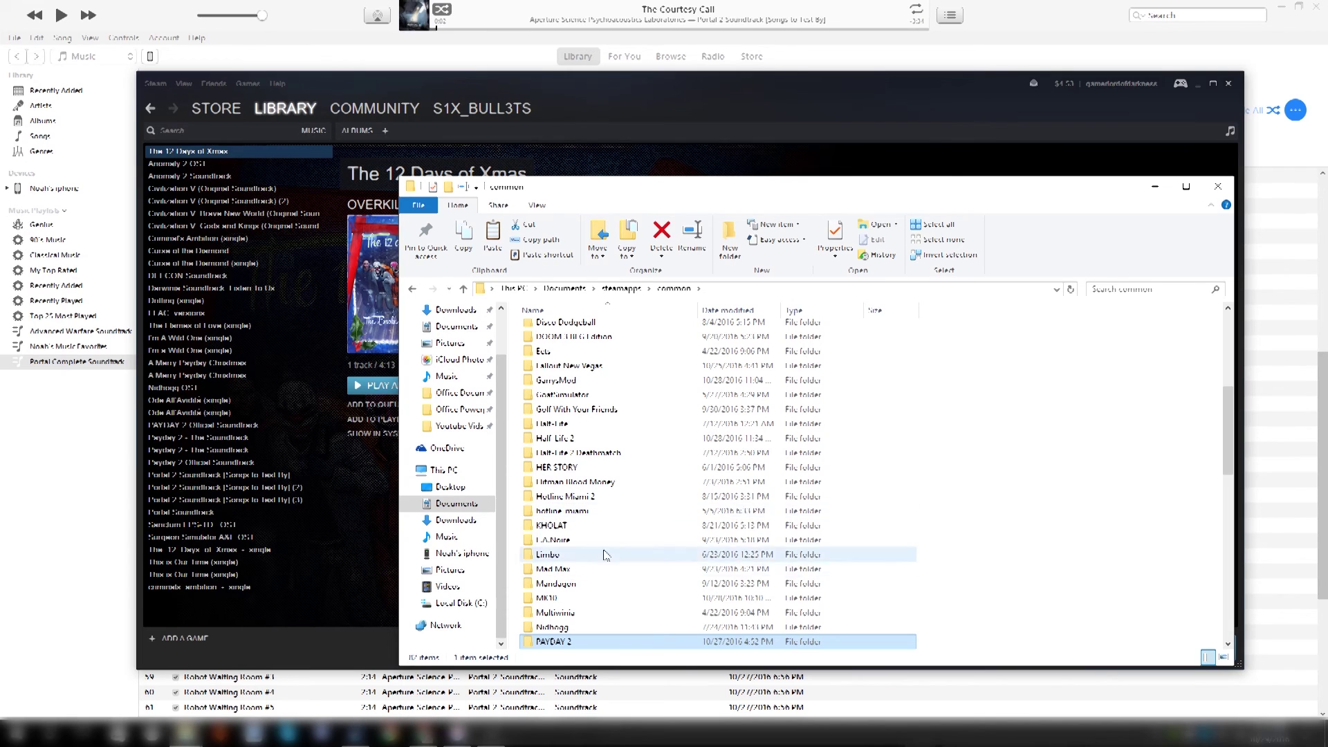
scroll(553, 498, up, 1)
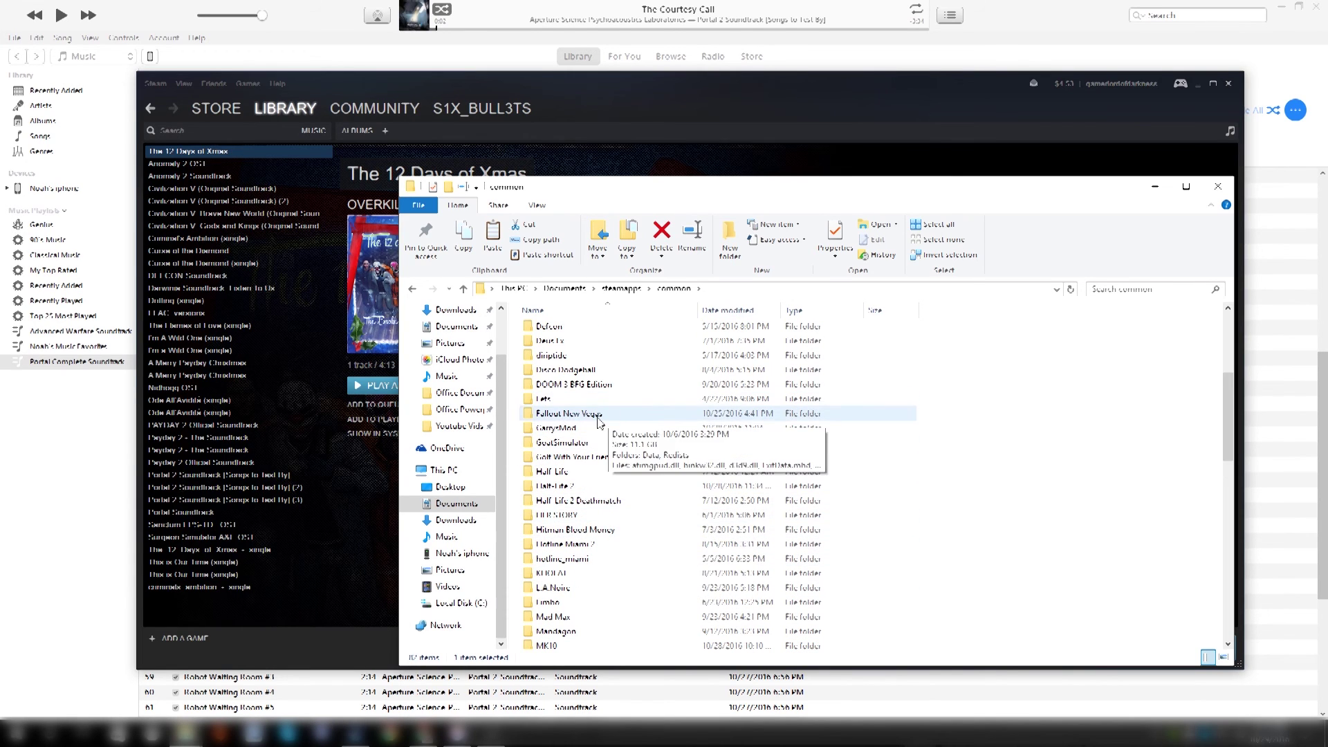
scroll(562, 608, down, 5)
scroll(562, 617, down, 5)
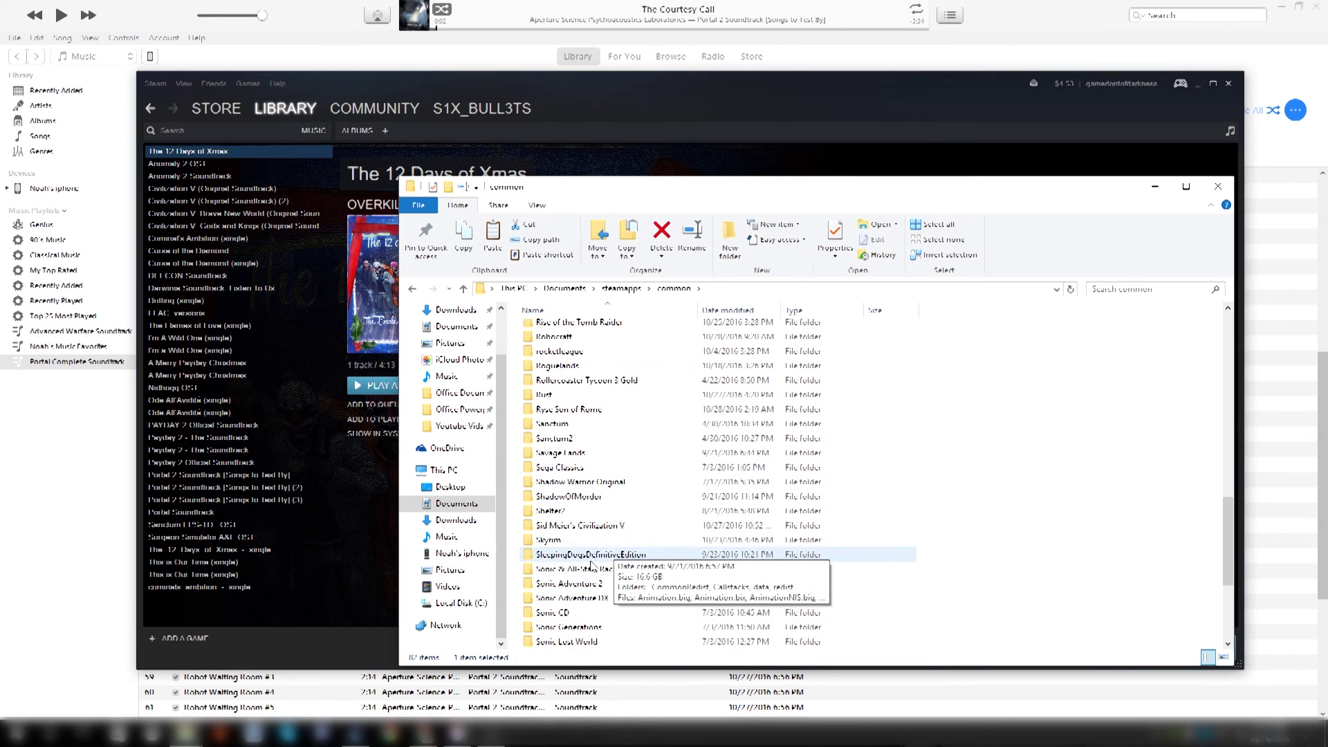
scroll(588, 614, down, 3)
double_click(607, 612)
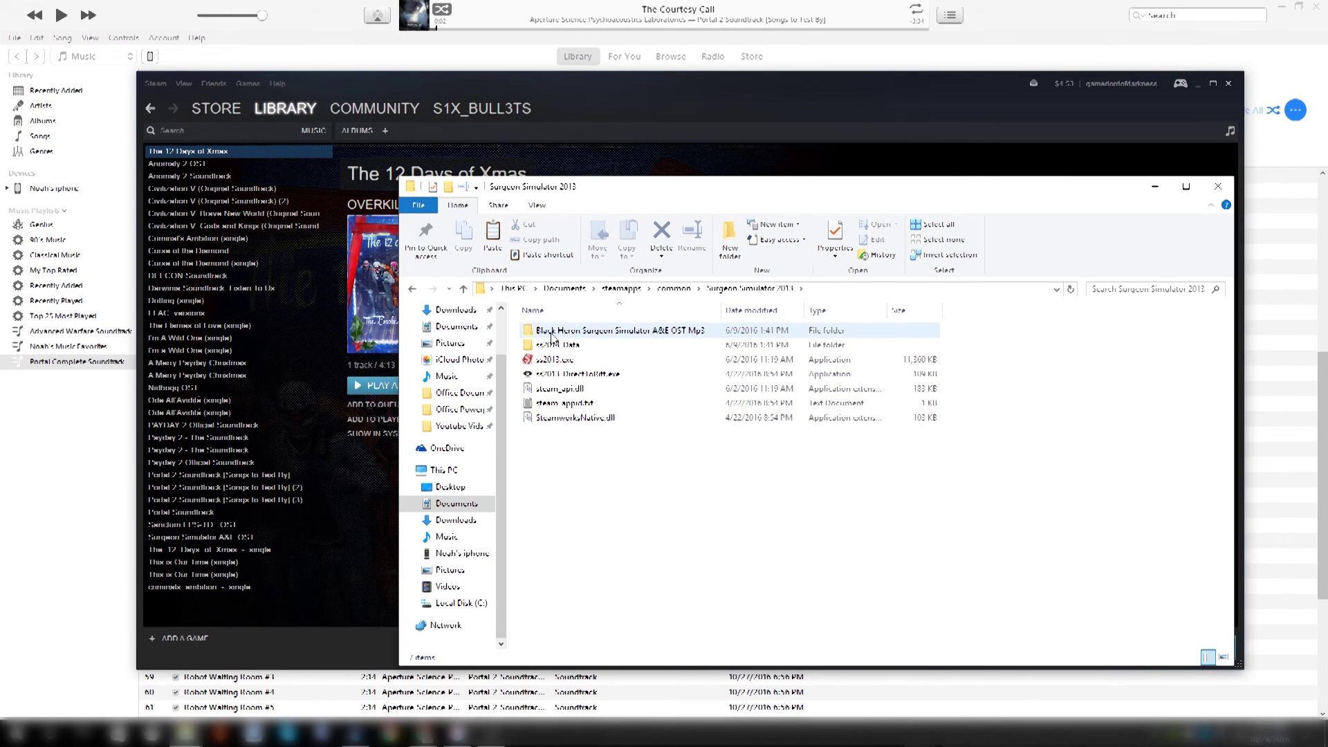
double_click(665, 331)
scroll(633, 439, down, 1)
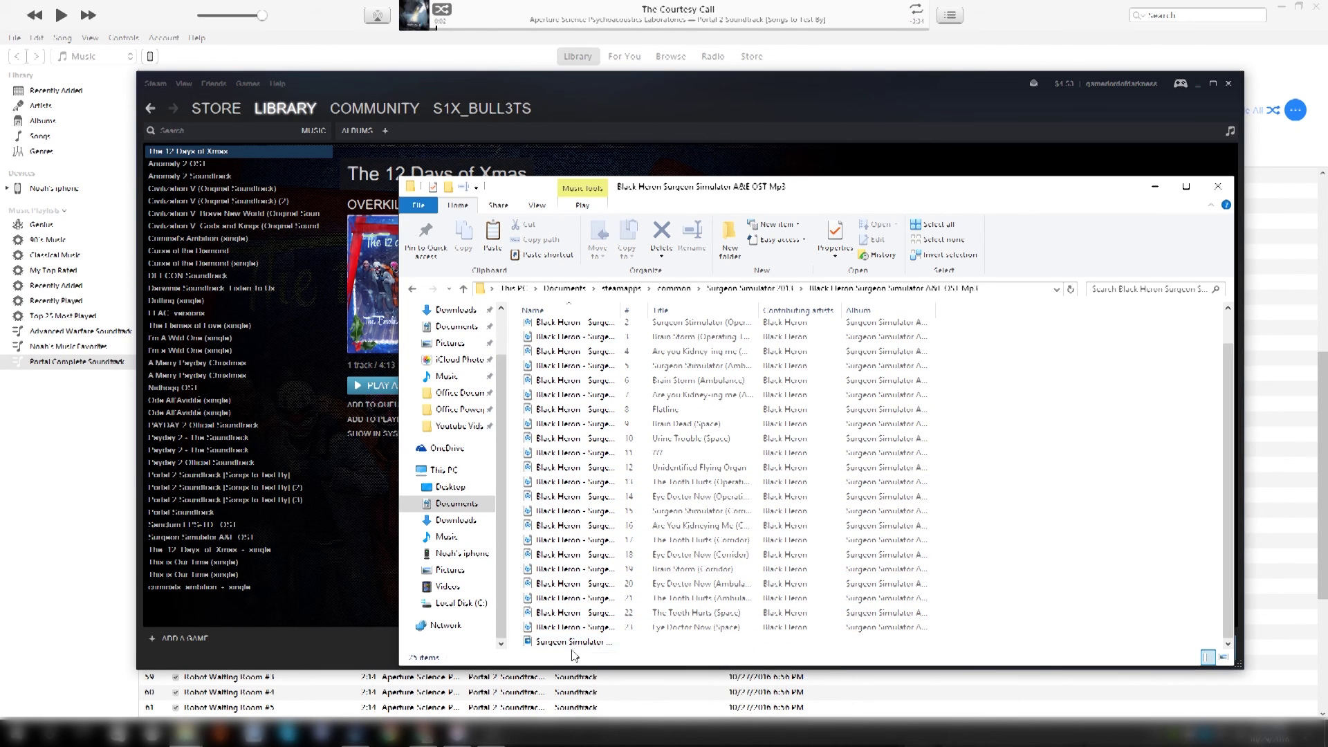
scroll(612, 606, up, 1)
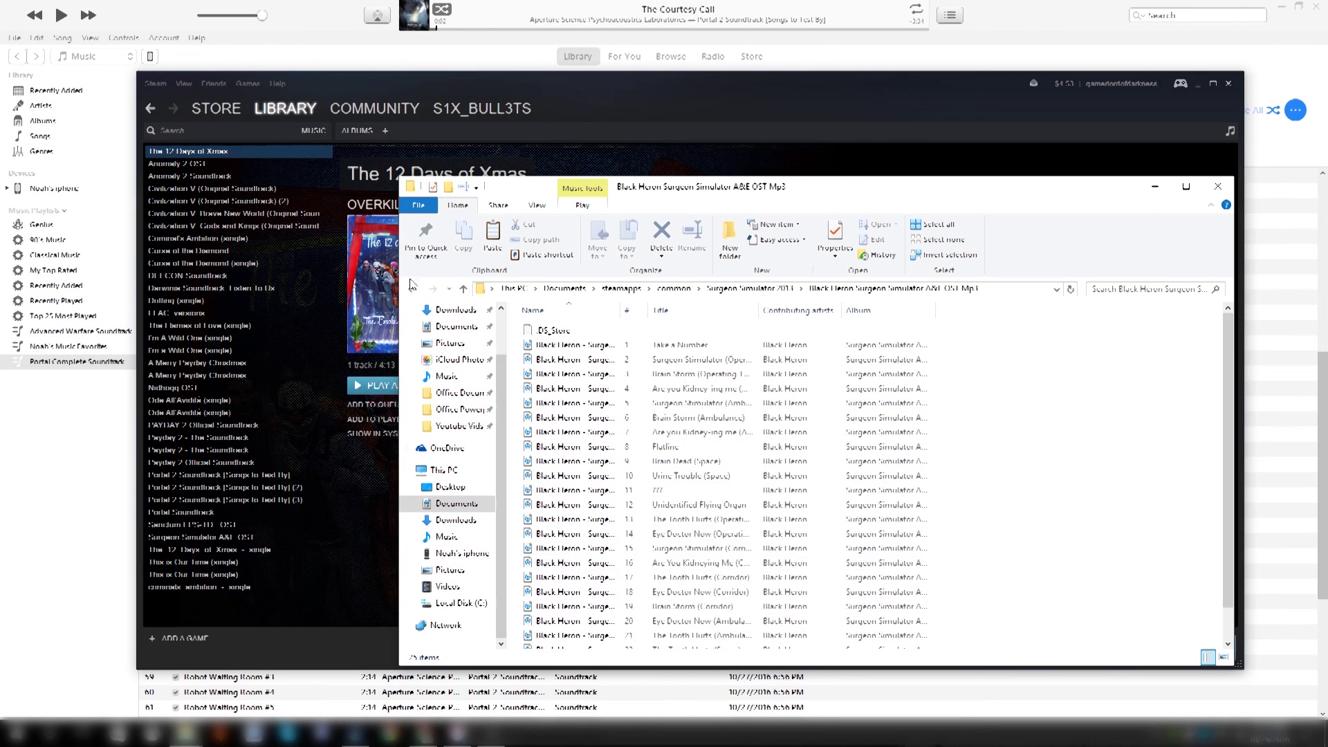
- Leave the Surgeon Simulator soundtrack folder, check Steam's album list again, and return to the common folder in File Explorer
click(413, 288)
click(629, 113)
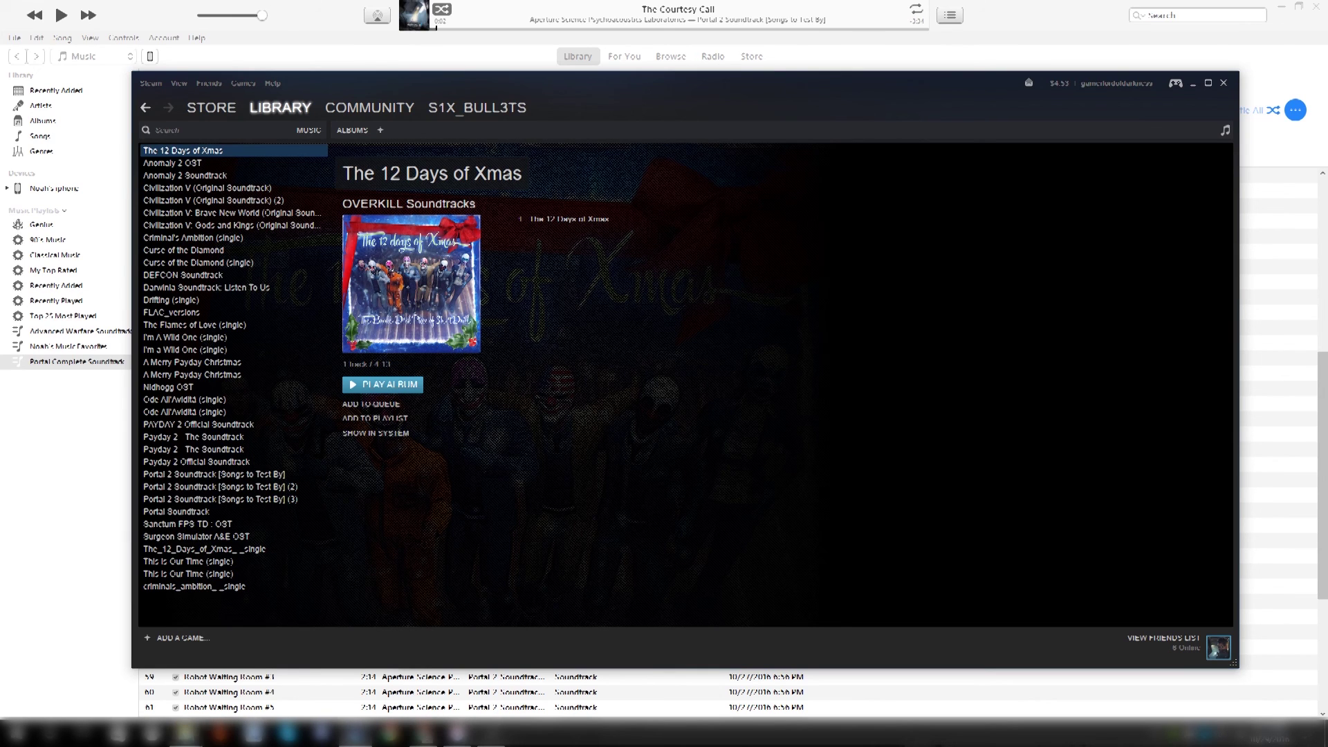
click(256, 732)
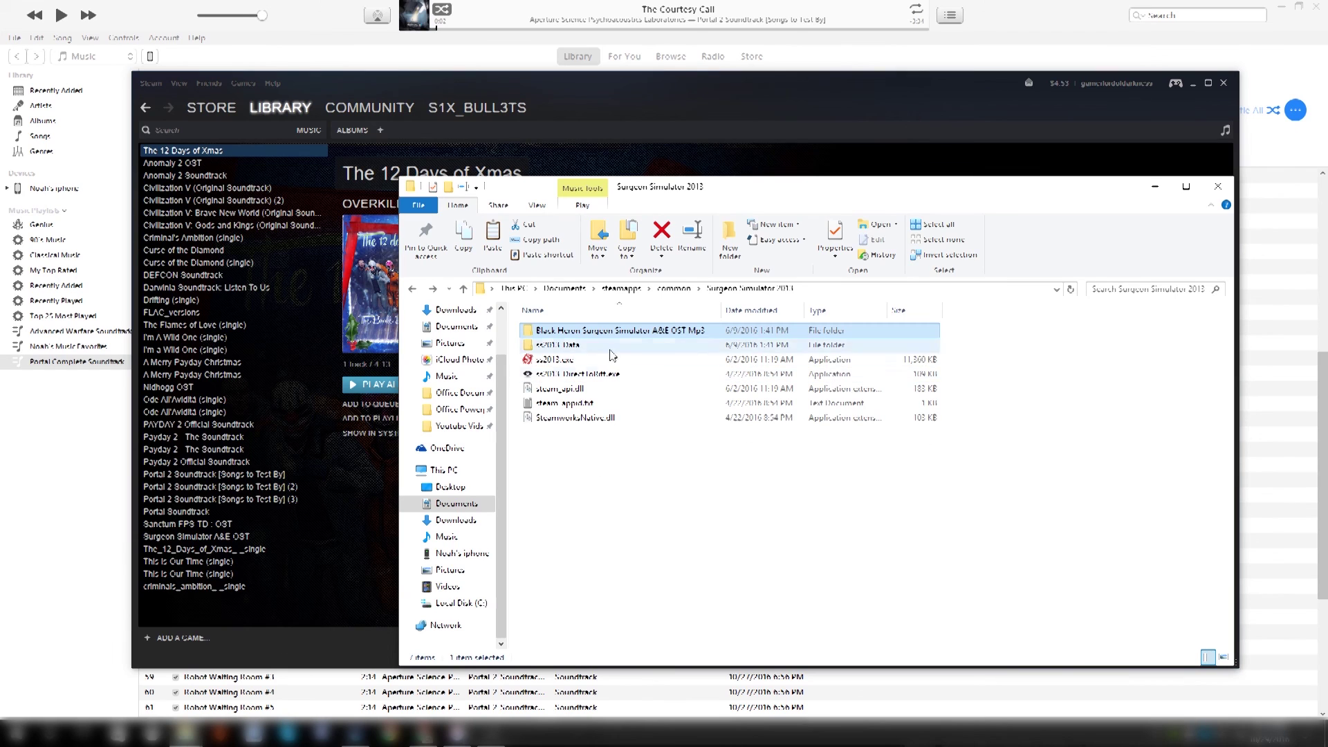
click(629, 289)
double_click(558, 332)
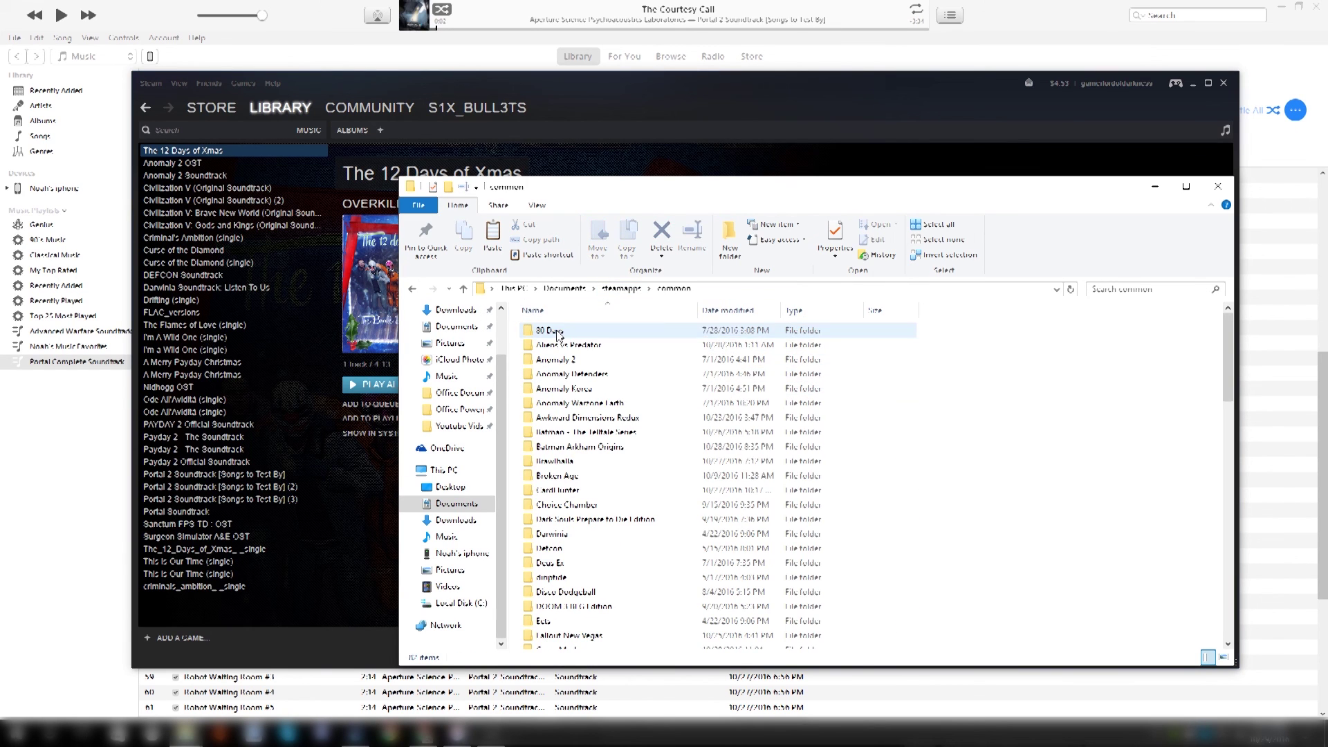
- Switch back to iTunes and look over the songs in the Portal Complete Soundtrack playlist
click(363, 29)
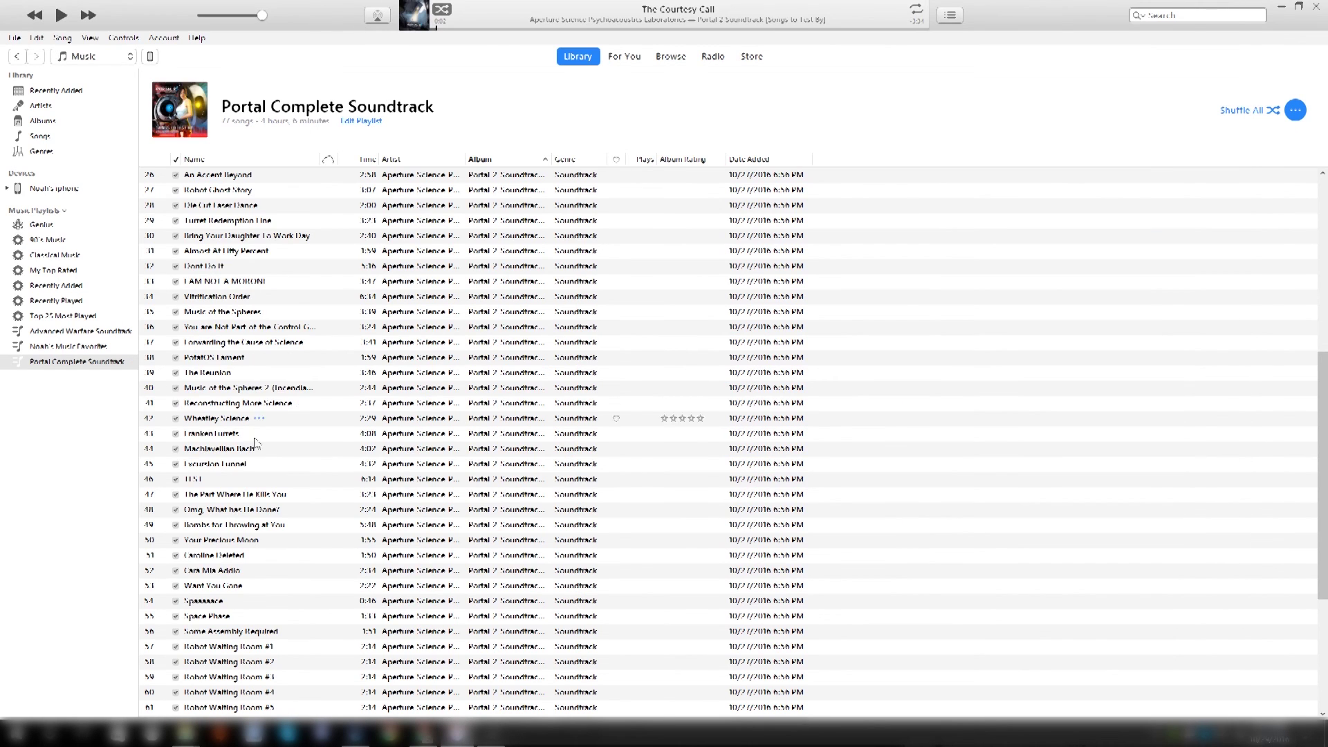
scroll(632, 489, down, 5)
scroll(616, 483, up, 10)
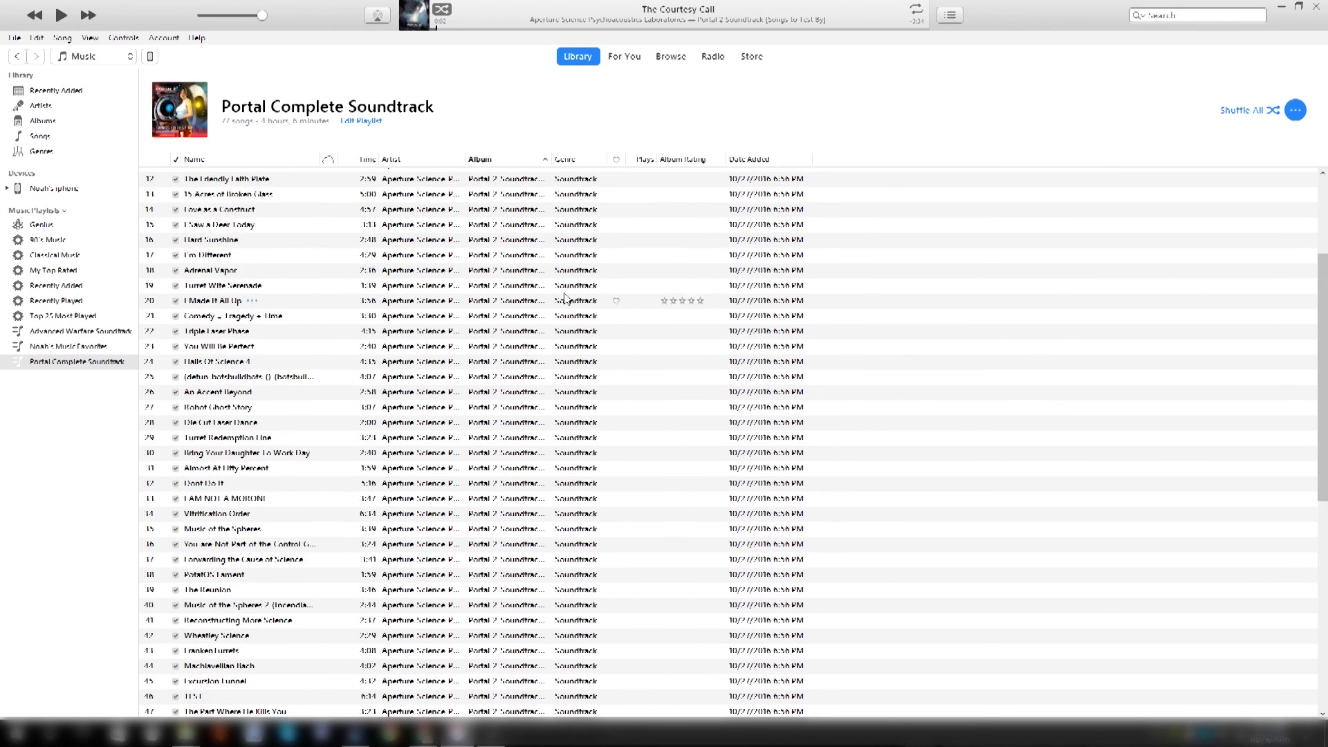
scroll(565, 297, up, 4)
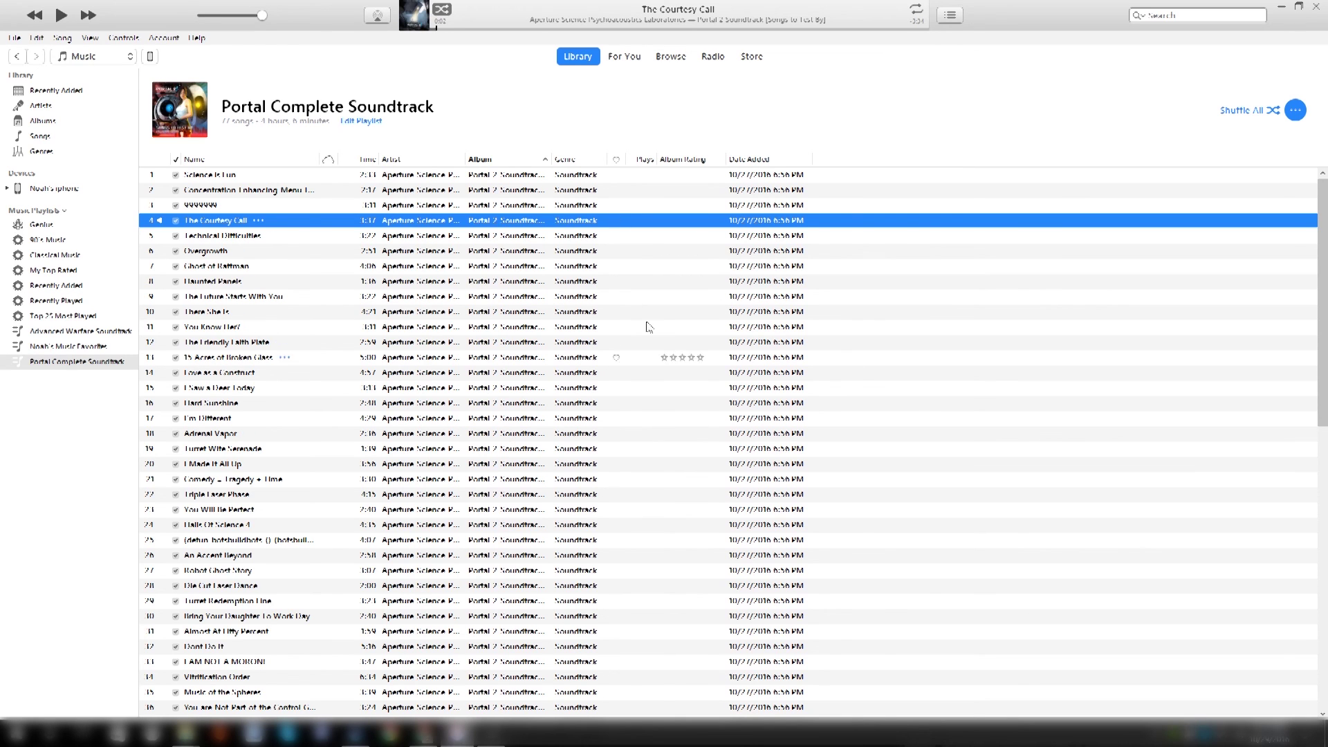
scroll(895, 305, down, 4)
scroll(895, 305, up, 4)
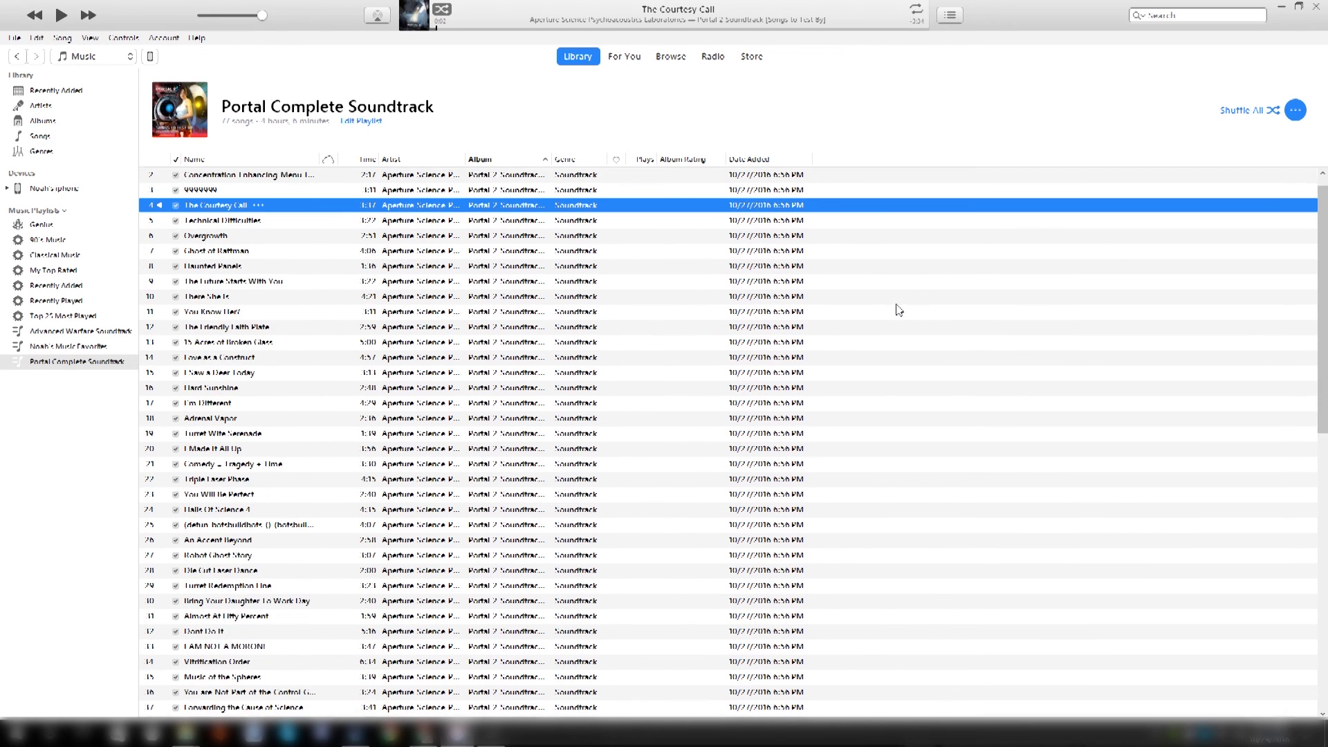